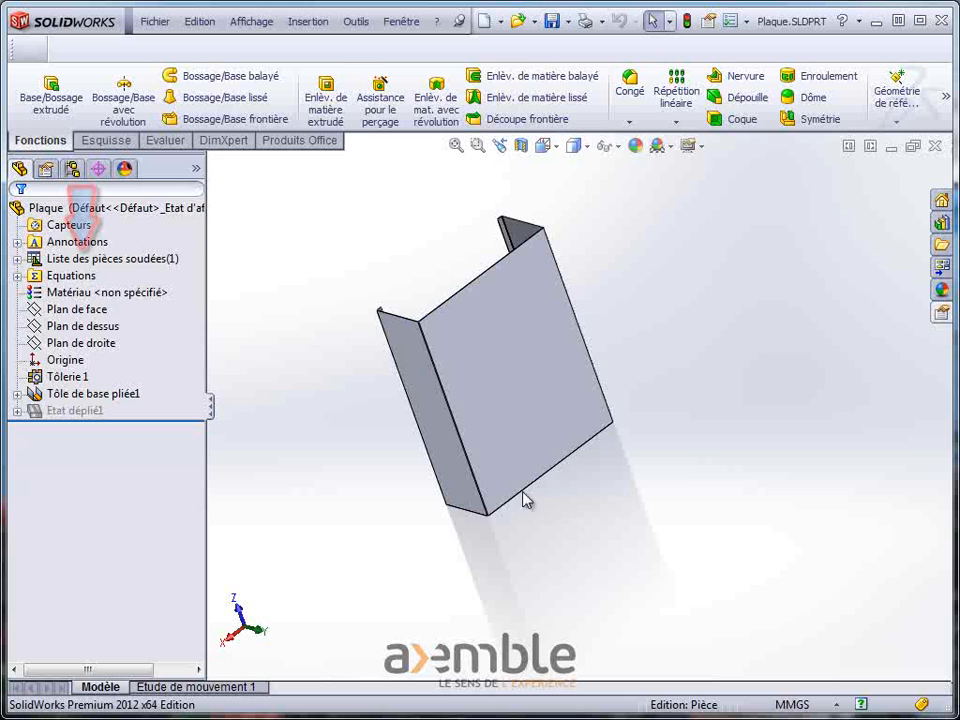
Review the cut-list item's properties in the Plaque part, enlarging the dialog and columns to read the flat-blank length and width.
{"action": "left_click", "coordinate": [67, 260]}
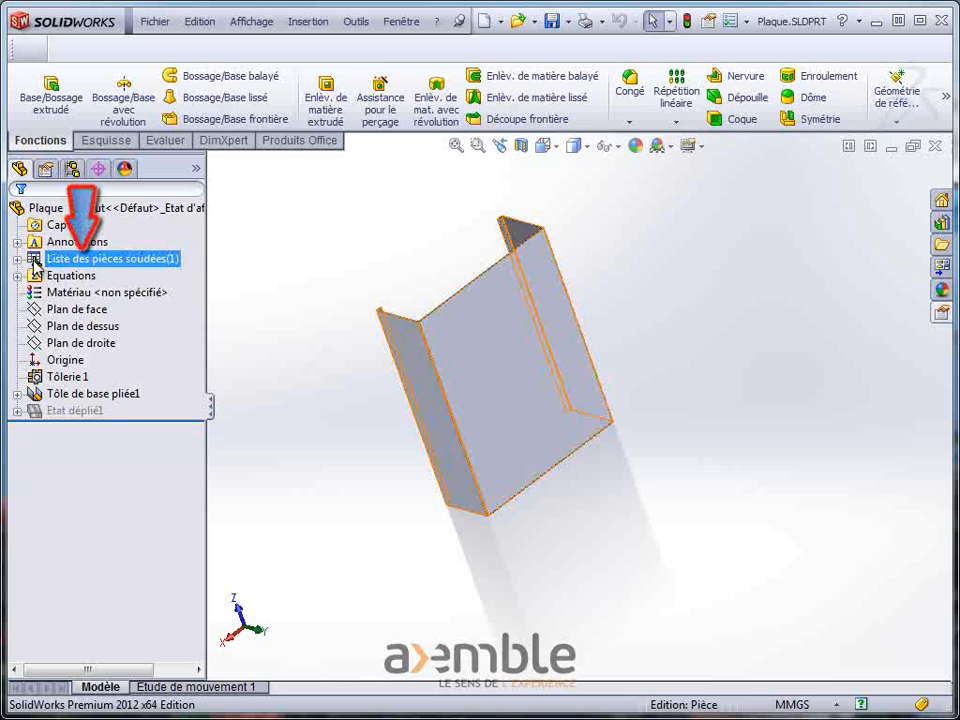
{"action": "left_click", "coordinate": [17, 259]}
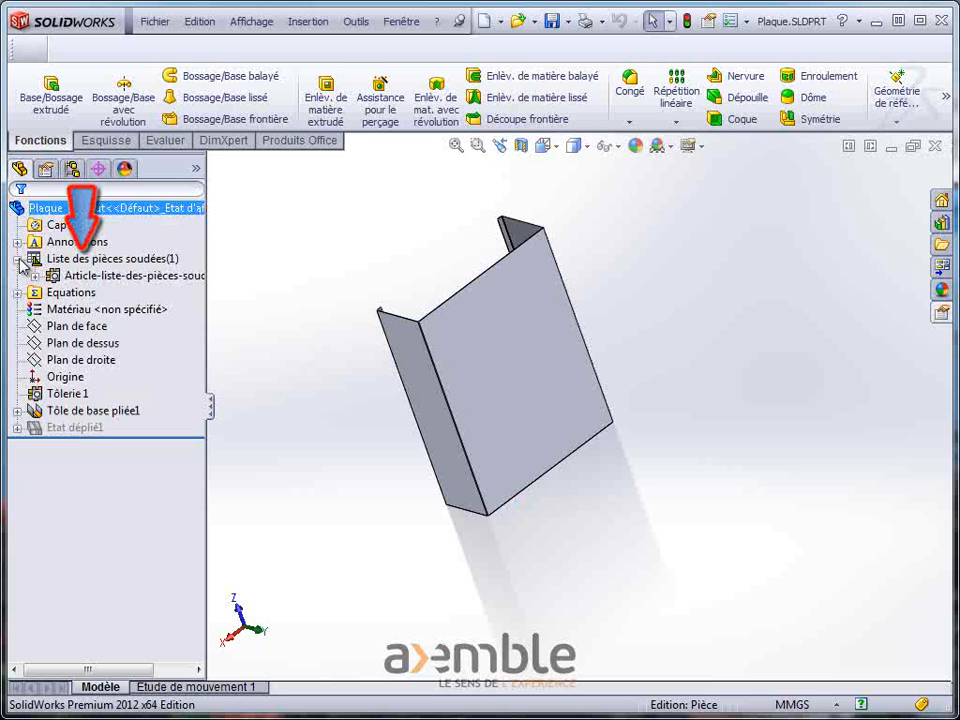
{"action": "right_click", "coordinate": [143, 285]}
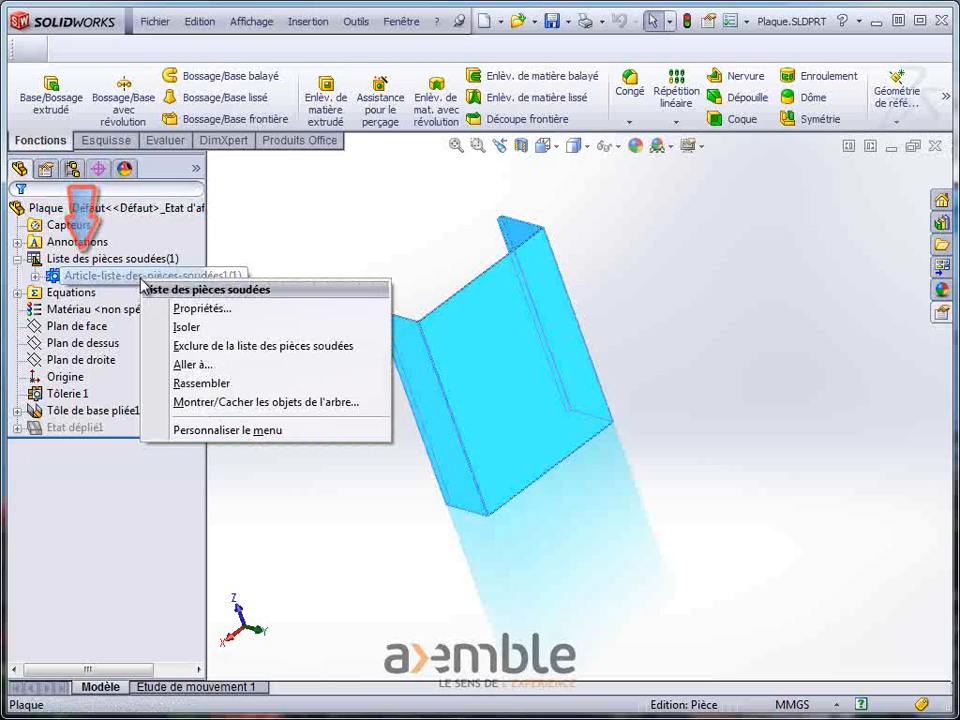
{"action": "left_click", "coordinate": [236, 308]}
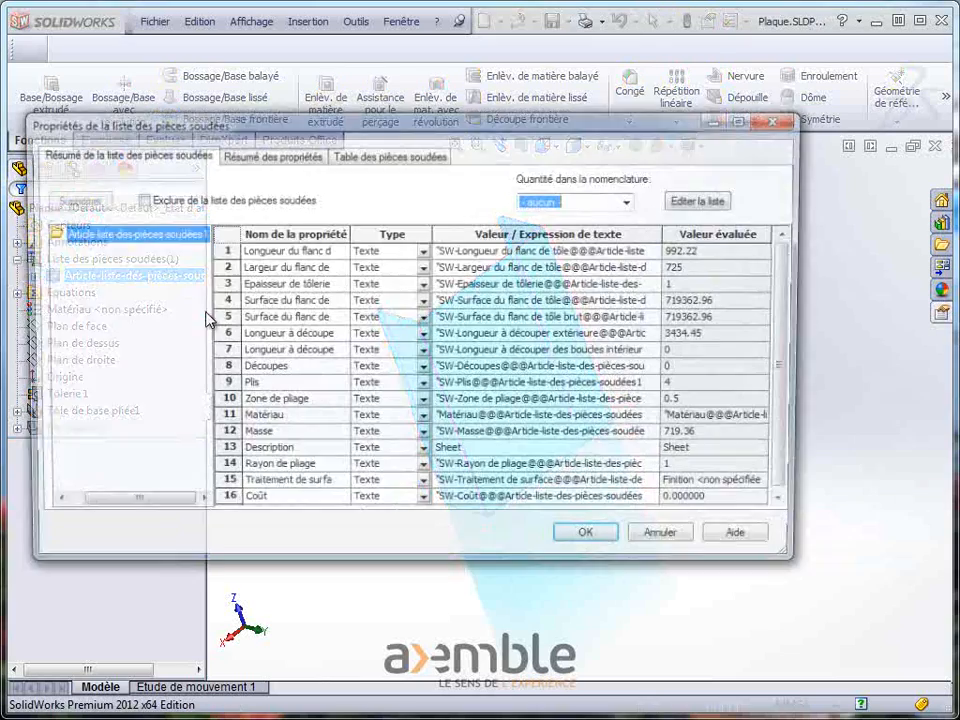
{"action": "left_click_drag", "start_coordinate": [858, 548], "coordinate": [896, 603]}
{"action": "left_click_drag", "start_coordinate": [428, 218], "coordinate": [439, 218]}
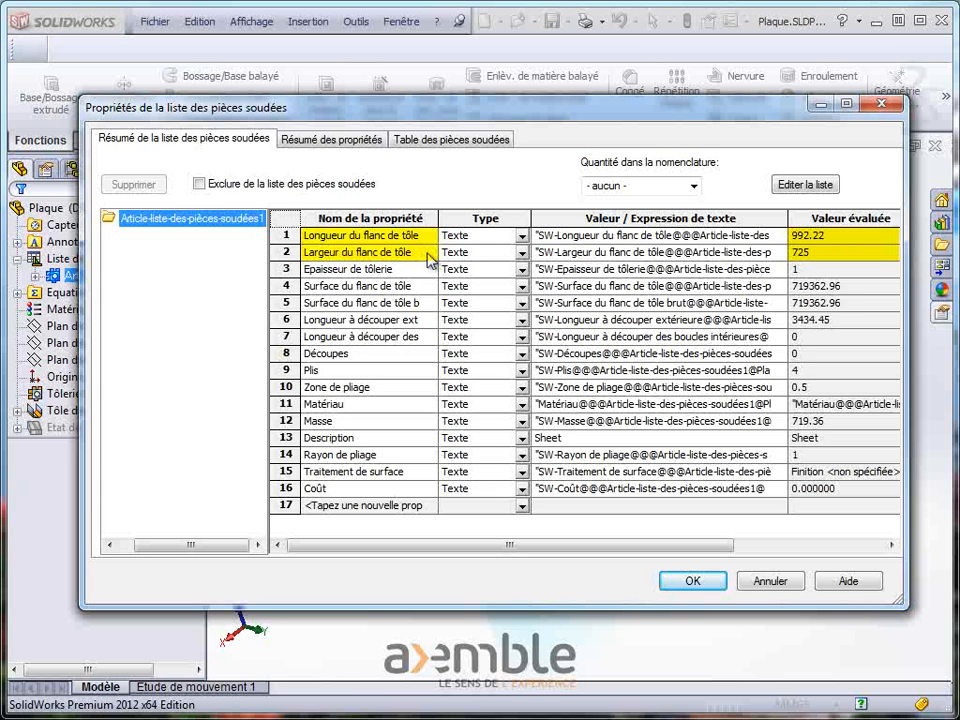
{"action": "left_click", "coordinate": [694, 580]}
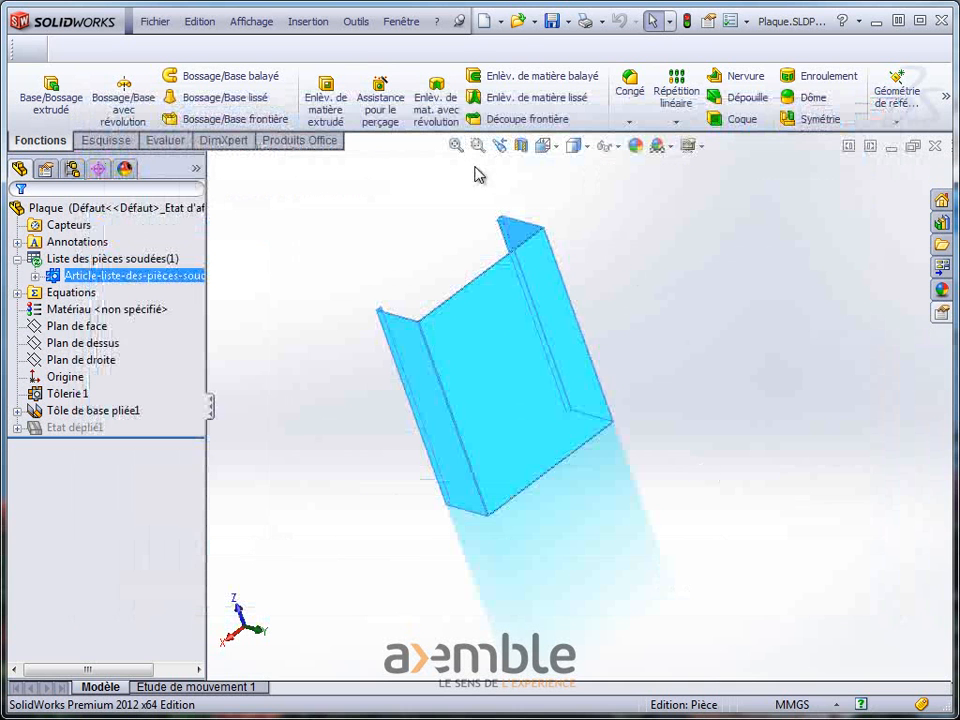
Open the assembly Structure.SLDASM from the Tolerie folder.
{"action": "left_click", "coordinate": [518, 21]}
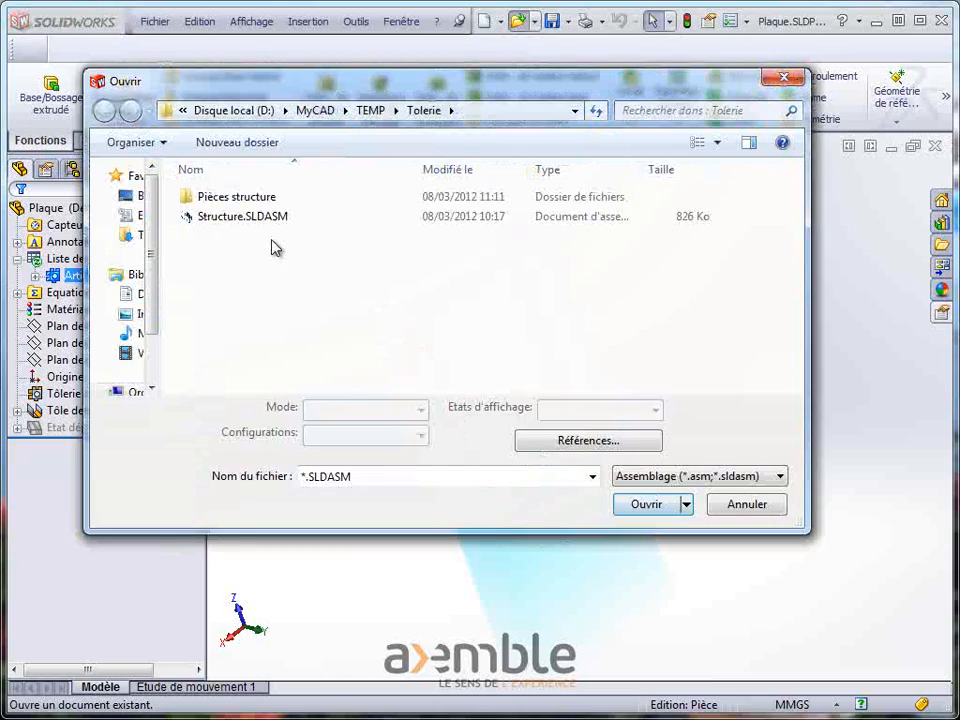
{"action": "left_click", "coordinate": [262, 216]}
{"action": "left_click", "coordinate": [645, 538]}
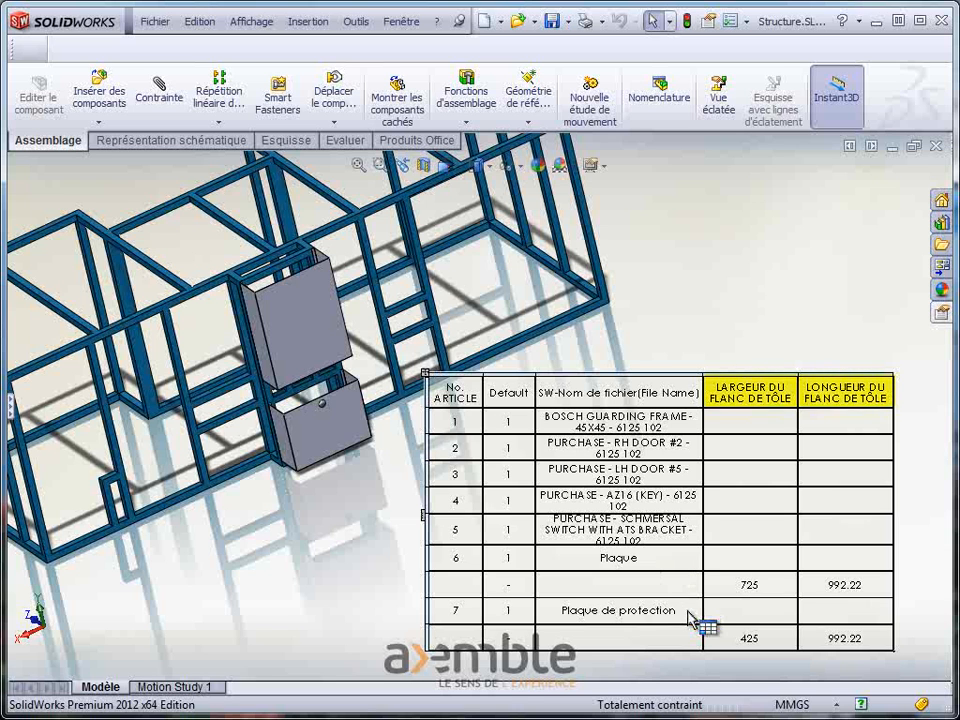
Set the base sheet width of the upper plate (Plaque) to 700 mm in the assembly.
{"action": "left_click", "coordinate": [300, 337]}
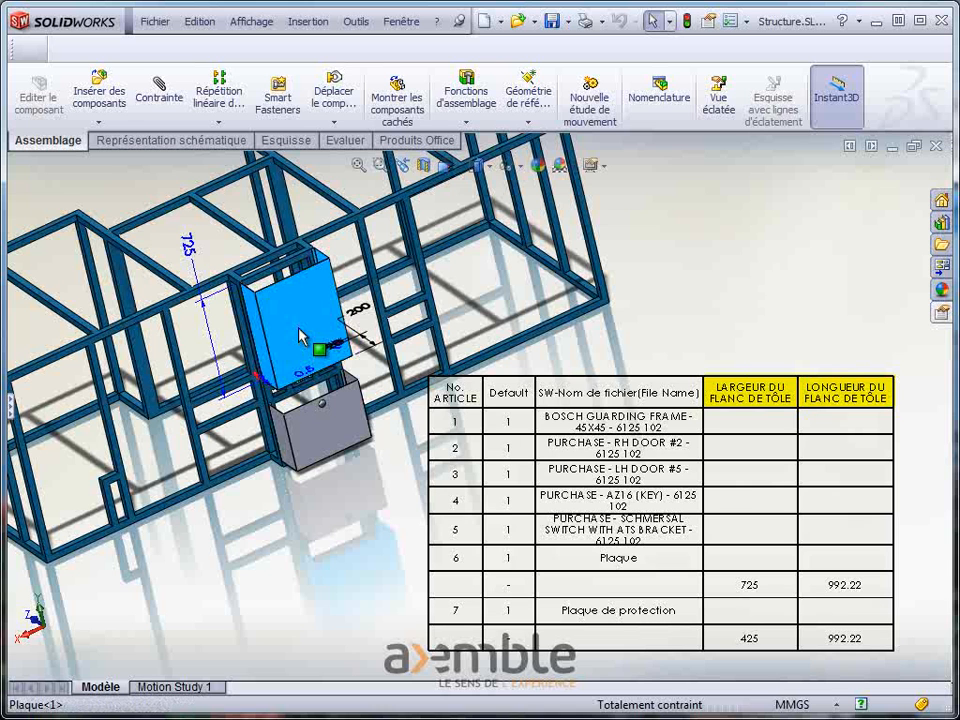
{"action": "double_click", "coordinate": [203, 262]}
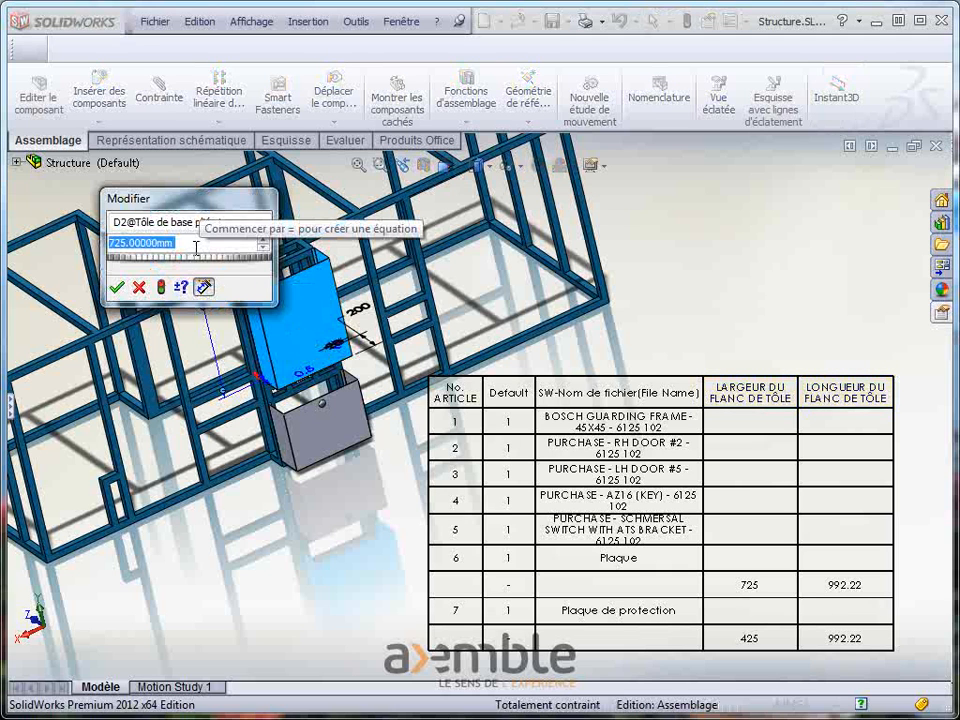
{"action": "type", "text": "700"}
{"action": "key", "text": "Return"}
Set the base sheet width of the lower plate (Plaque de protection) to 400 mm and rebuild the assembly.
{"action": "left_click", "coordinate": [330, 437]}
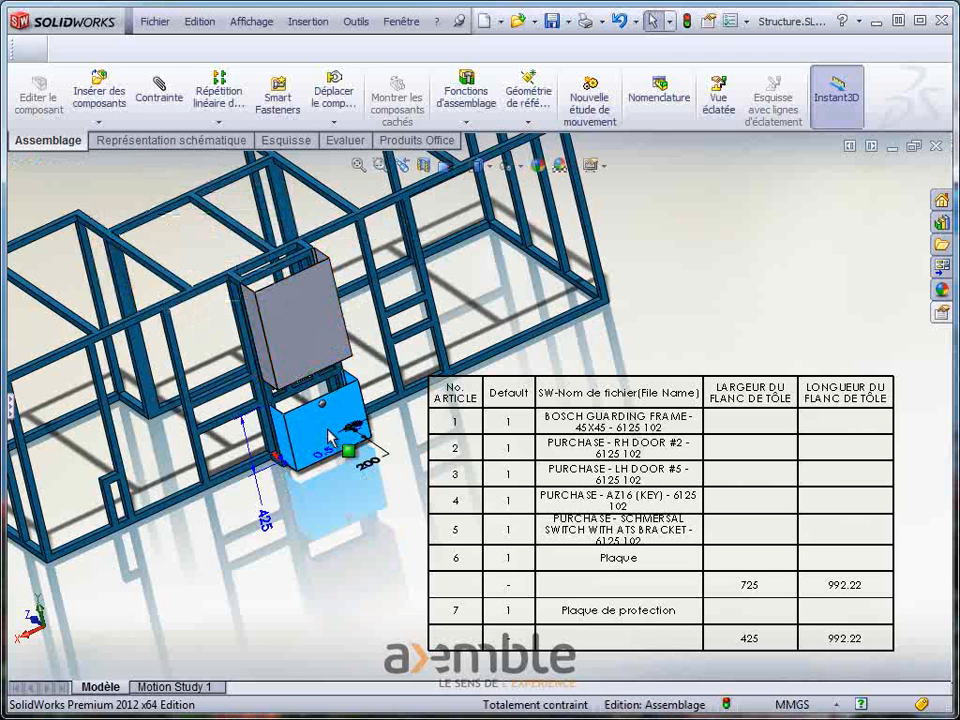
{"action": "double_click", "coordinate": [268, 526]}
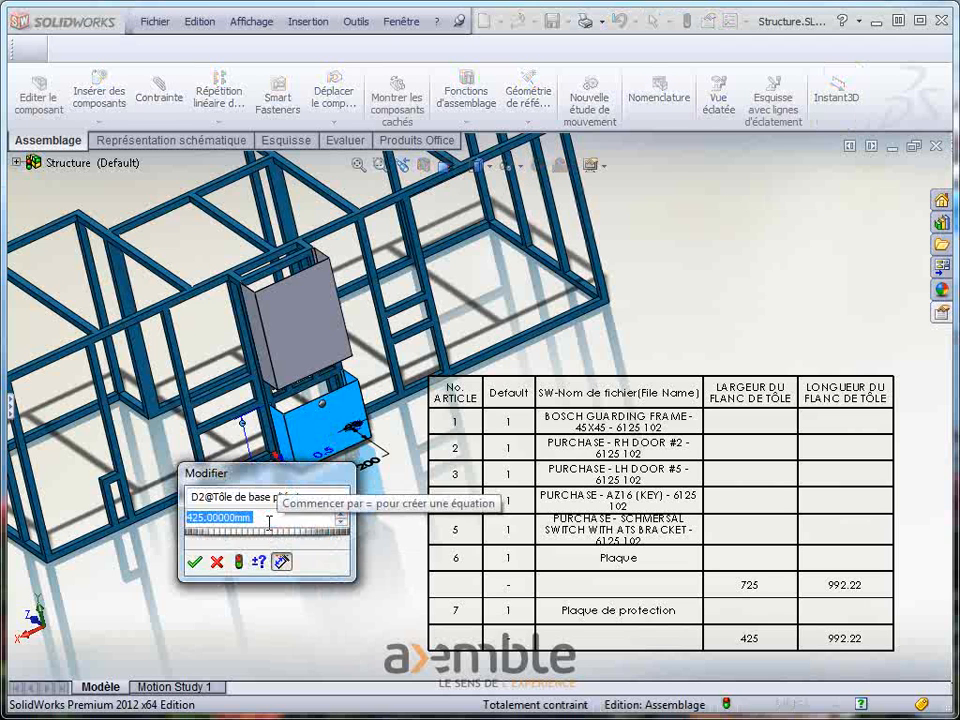
{"action": "type", "text": "400"}
{"action": "left_click", "coordinate": [196, 564]}
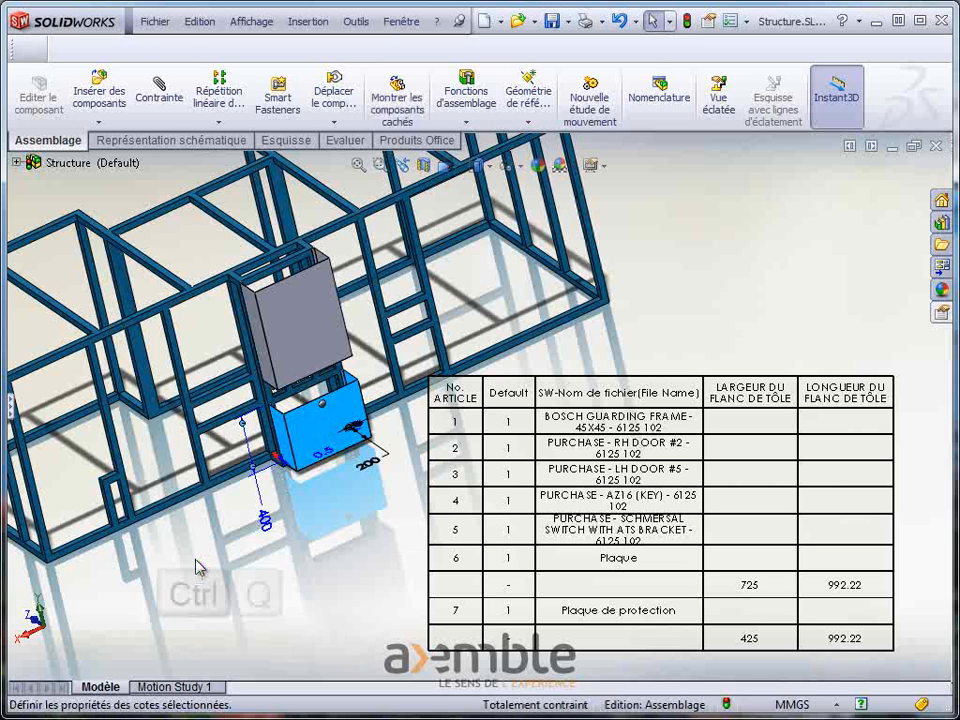
{"action": "key", "text": "ctrl+q"}
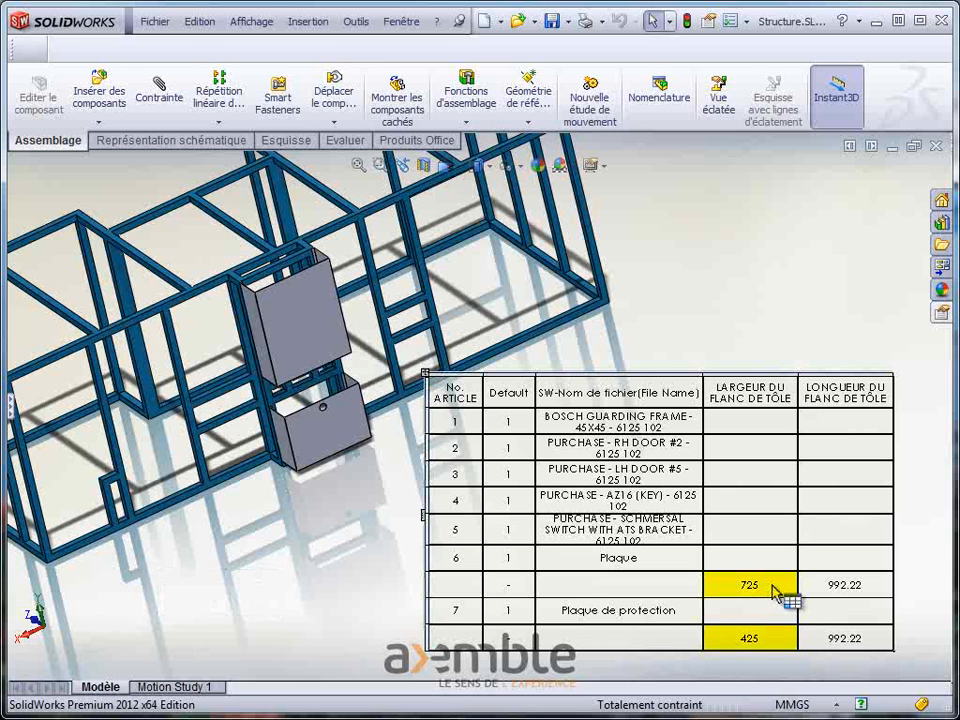
Check the upper plate's dimensions in the assembly, and open its part to display the base sheet dimensions there.
{"action": "left_click", "coordinate": [300, 332]}
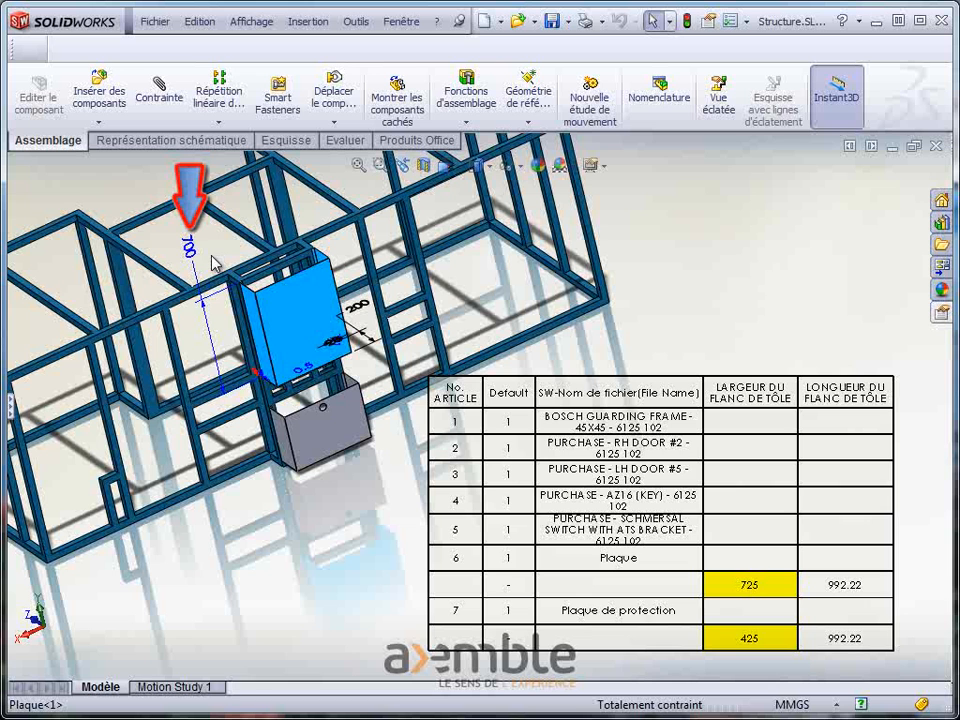
{"action": "right_click", "coordinate": [296, 330]}
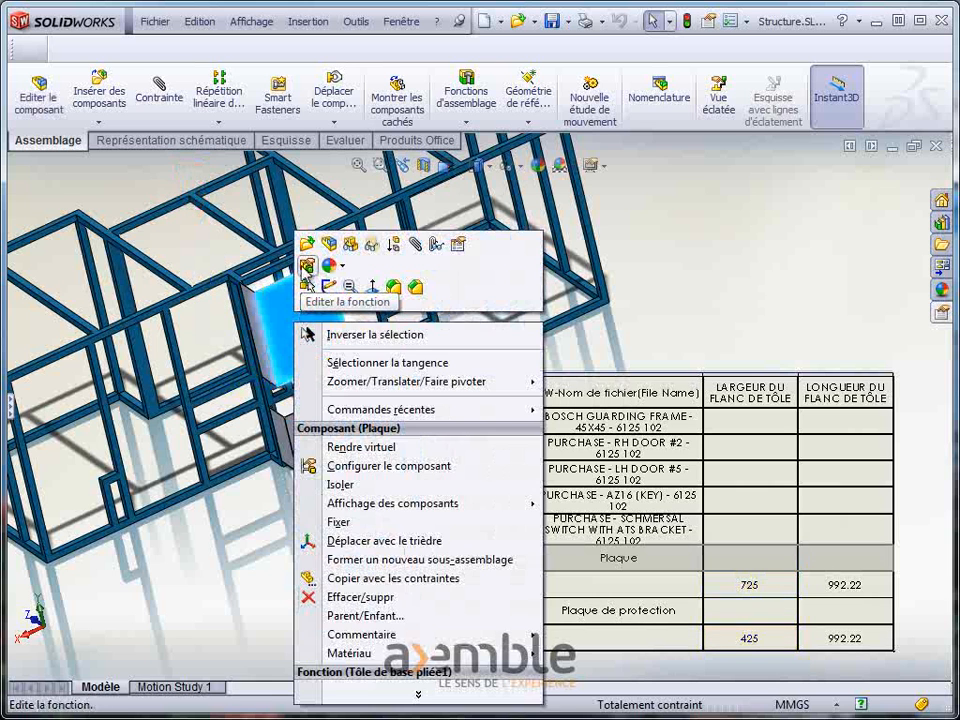
{"action": "left_click", "coordinate": [309, 247]}
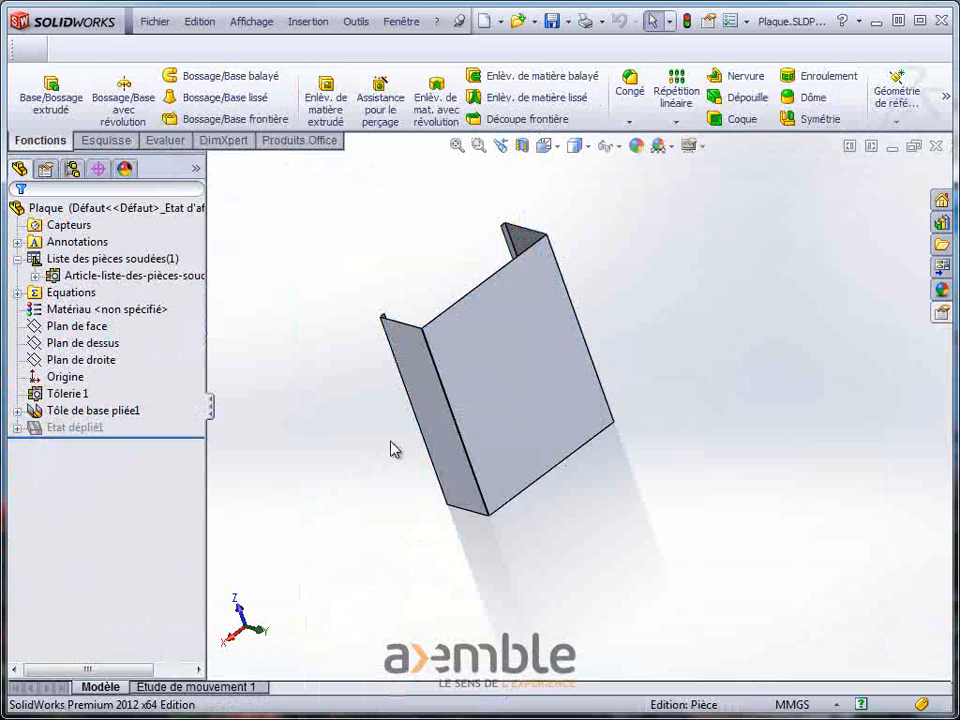
{"action": "left_click", "coordinate": [551, 410]}
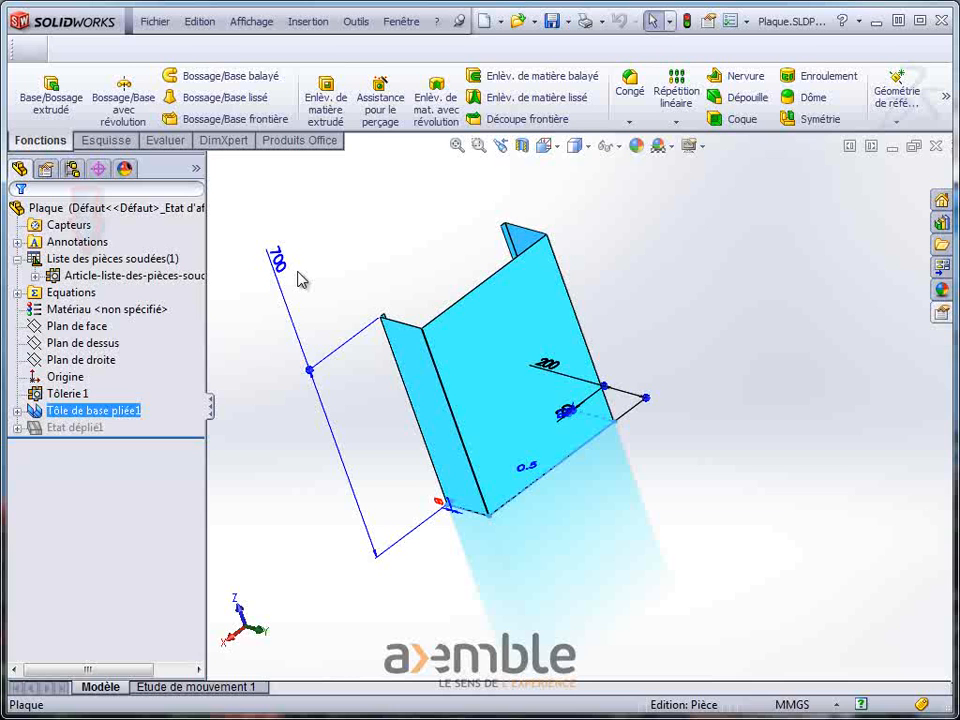
Refresh the cut-list item's properties in Plaque by accepting its property summary, and save and close the part.
{"action": "right_click", "coordinate": [104, 276]}
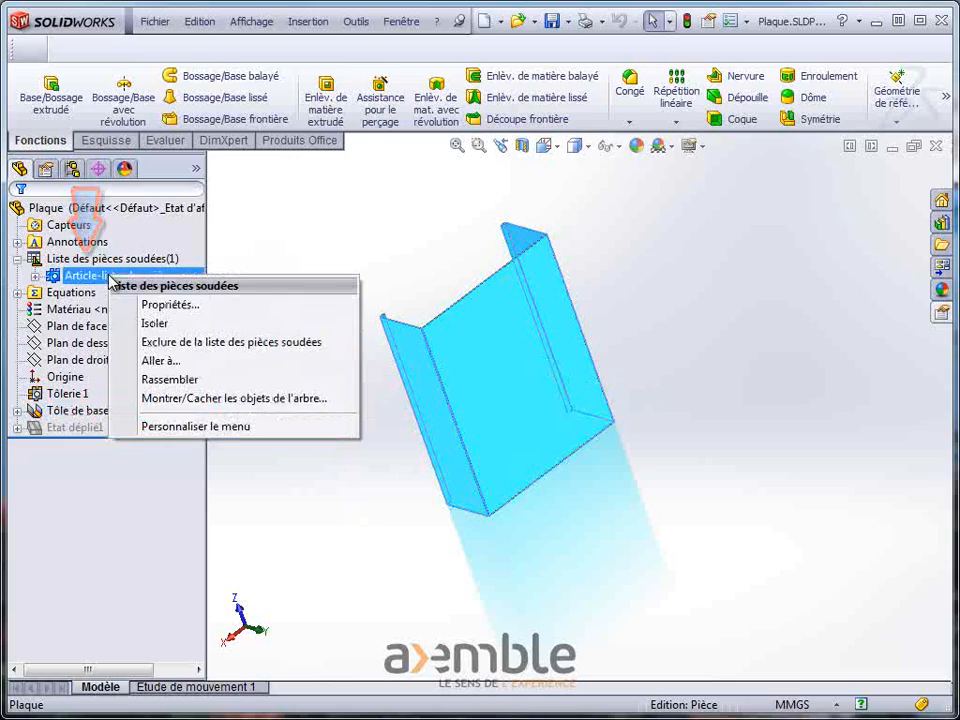
{"action": "left_click", "coordinate": [167, 309]}
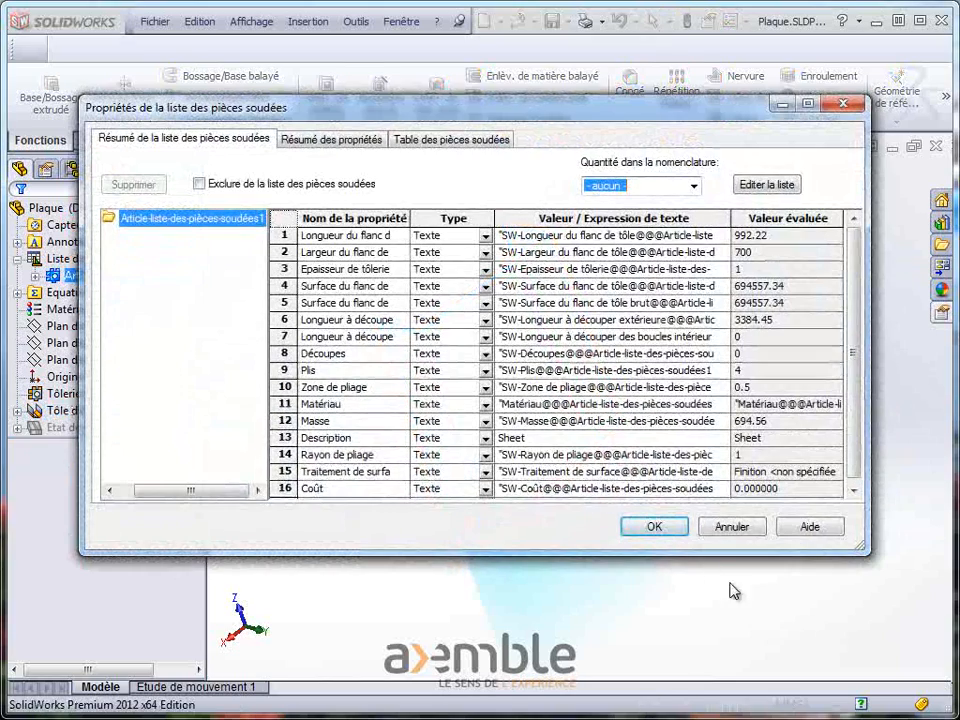
{"action": "left_click", "coordinate": [673, 534]}
{"action": "left_click", "coordinate": [553, 24]}
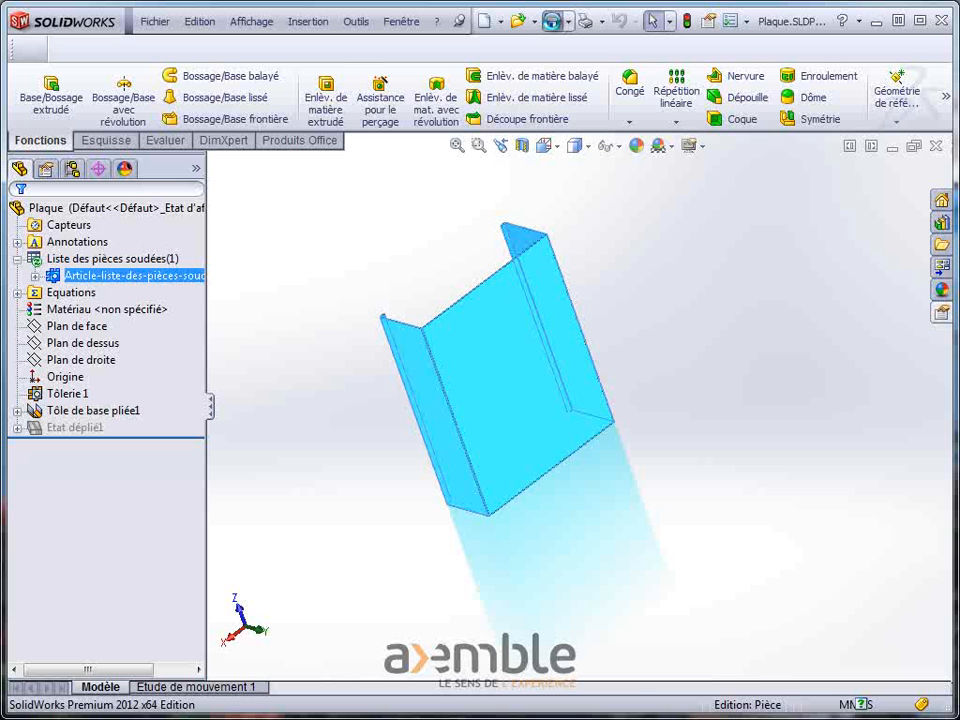
{"action": "left_click", "coordinate": [936, 147]}
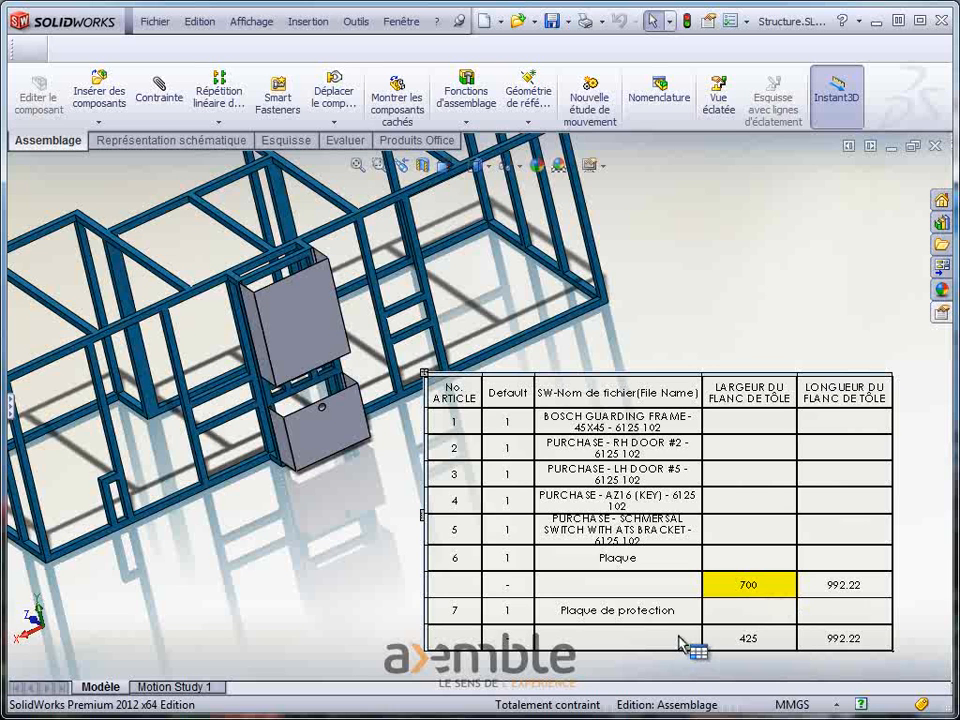
Open the lower plate, Plaque de protection, as a separate part from the assembly.
{"action": "left_click", "coordinate": [335, 455]}
{"action": "right_click", "coordinate": [318, 432]}
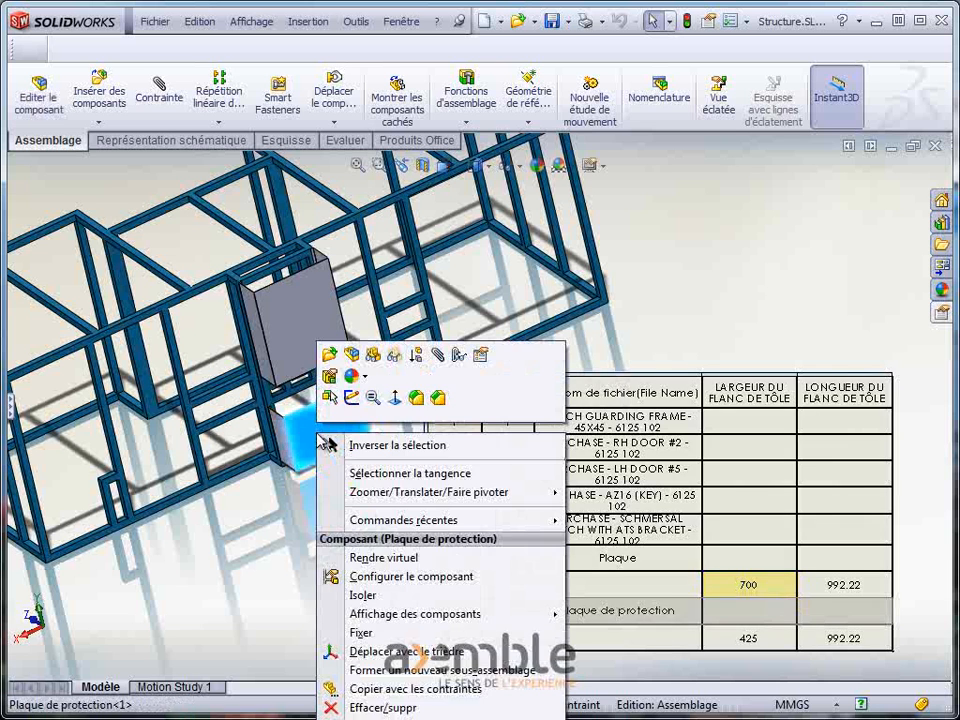
{"action": "left_click", "coordinate": [328, 354]}
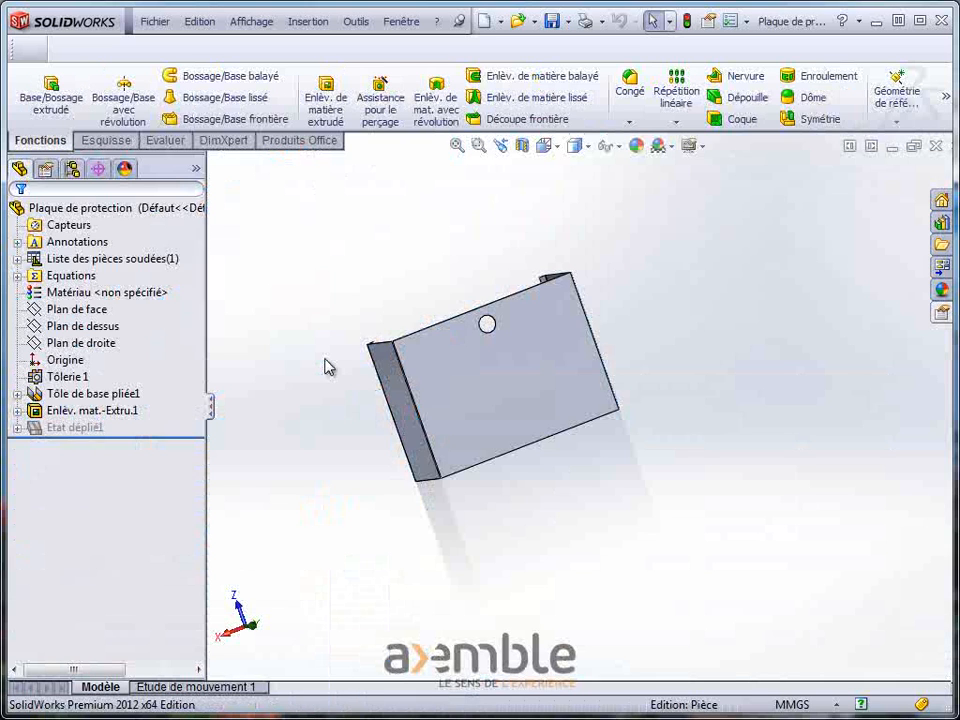
Refresh the cut-list item's properties in Plaque de protection by accepting its property summary, and close the part.
{"action": "left_click", "coordinate": [17, 259]}
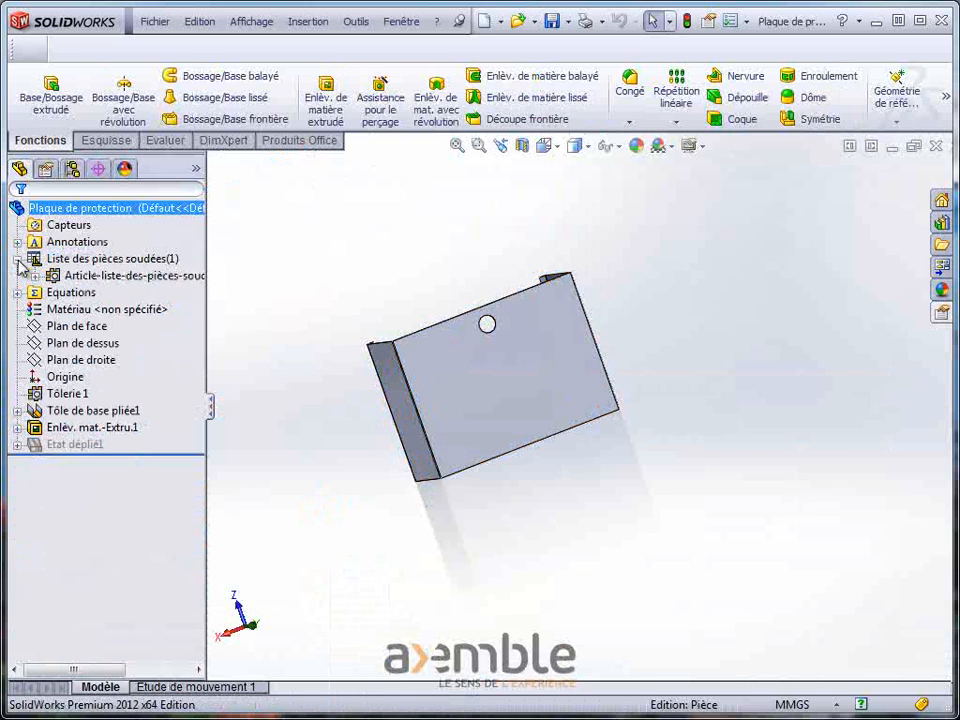
{"action": "right_click", "coordinate": [107, 276]}
{"action": "left_click", "coordinate": [165, 307]}
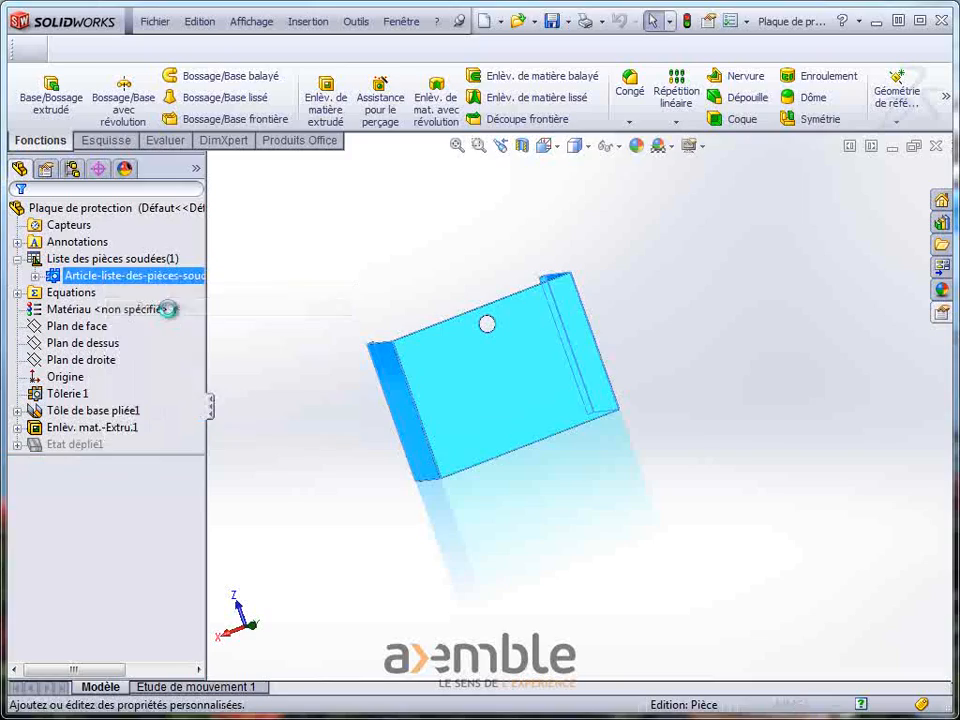
{"action": "left_click", "coordinate": [681, 527]}
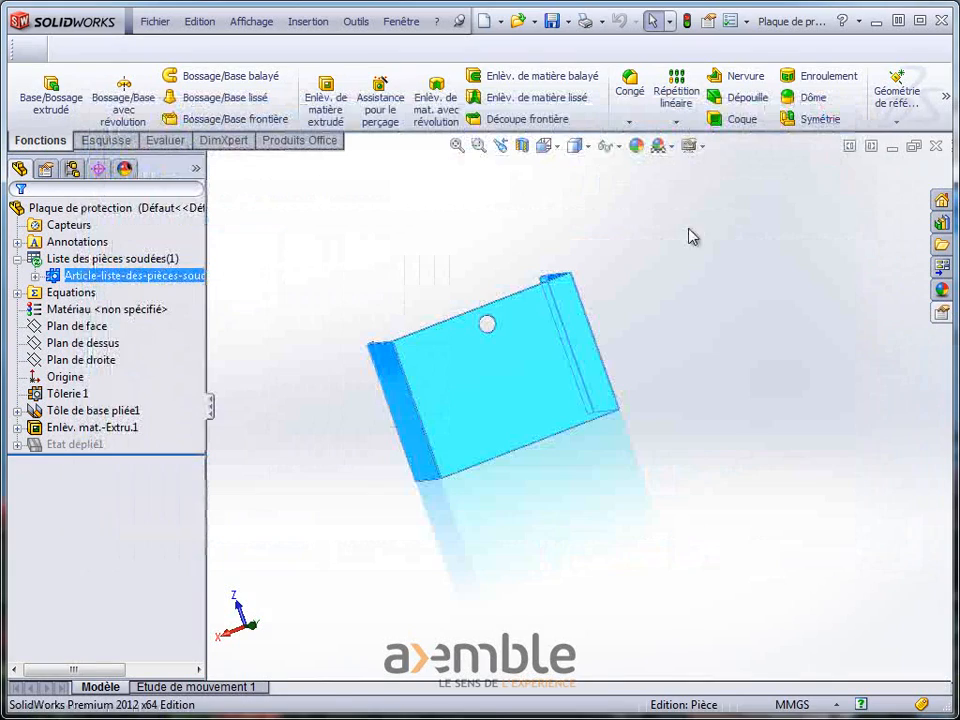
{"action": "left_click", "coordinate": [937, 146]}
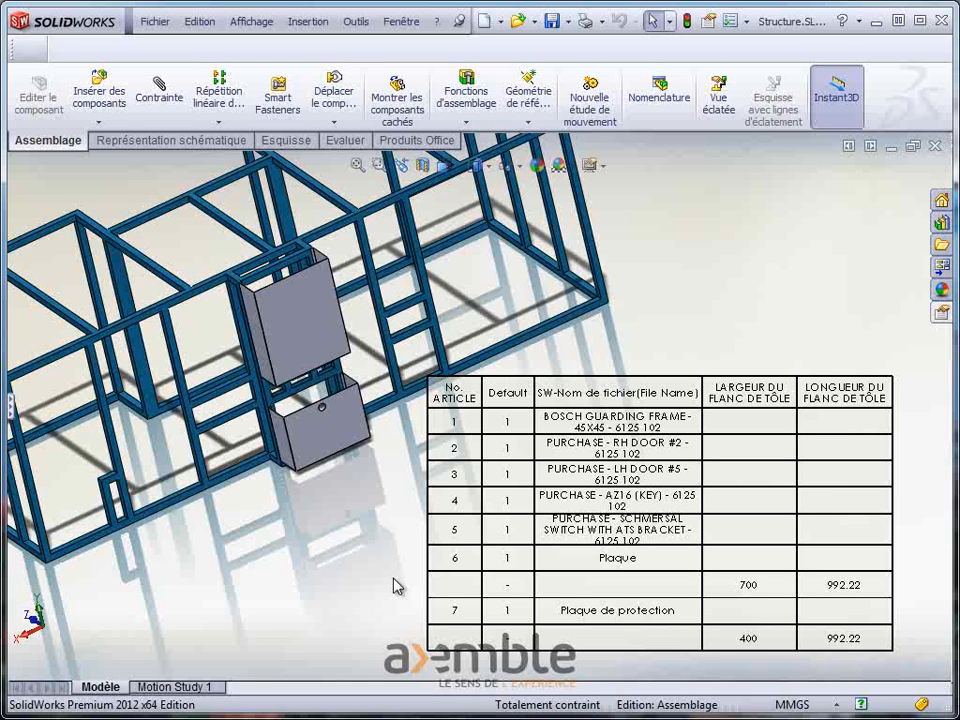
Set the base sheet width of the upper plate (Plaque) to 725 mm in the assembly.
{"action": "left_click", "coordinate": [311, 350]}
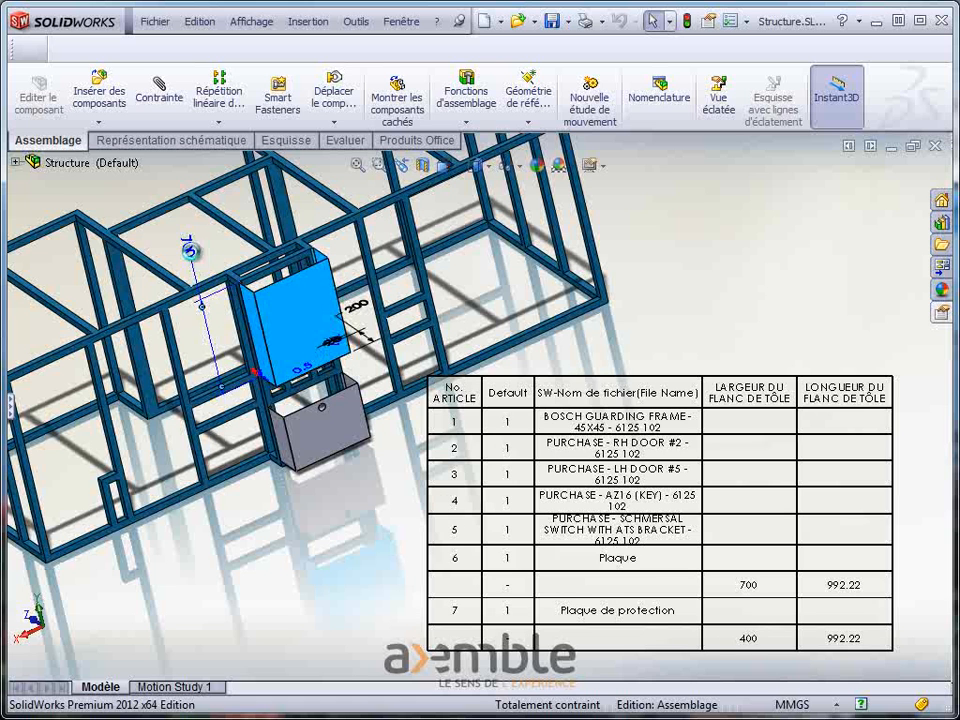
{"action": "double_click", "coordinate": [189, 250]}
{"action": "type", "text": "725"}
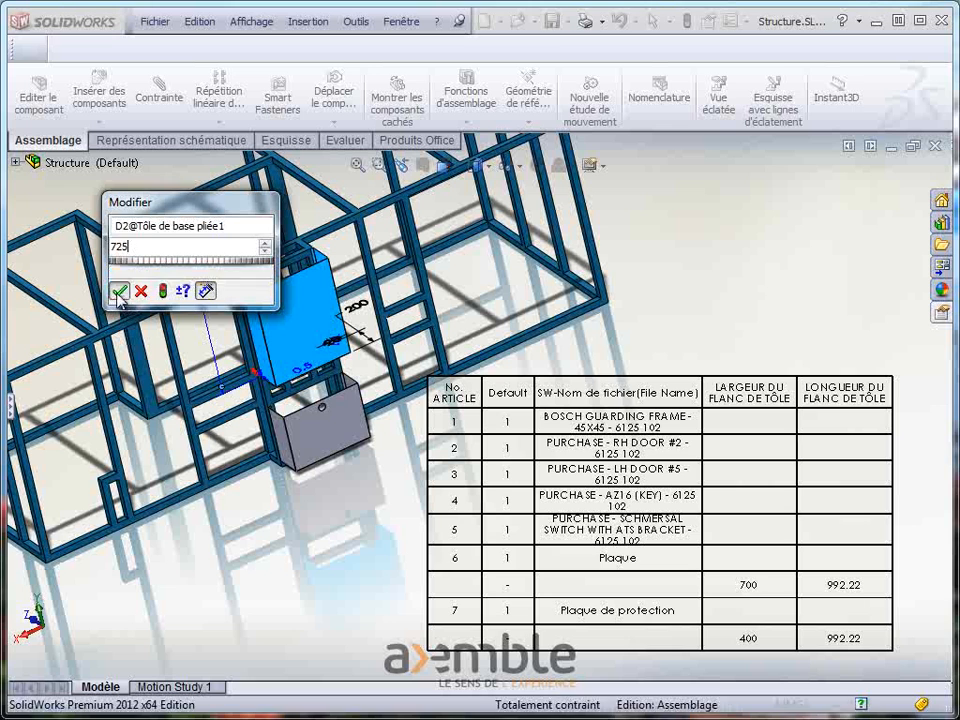
{"action": "left_click", "coordinate": [118, 290]}
Set the base sheet width of the lower plate (Plaque de protection) to 425 mm and rebuild the assembly.
{"action": "left_click", "coordinate": [318, 440]}
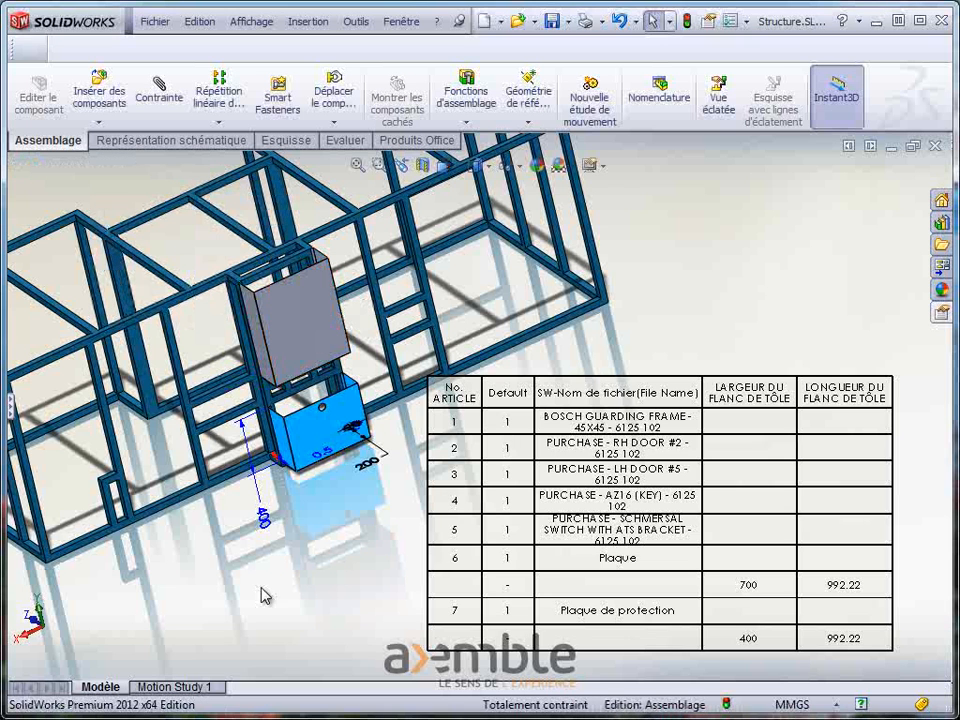
{"action": "double_click", "coordinate": [266, 522]}
{"action": "type", "text": "425"}
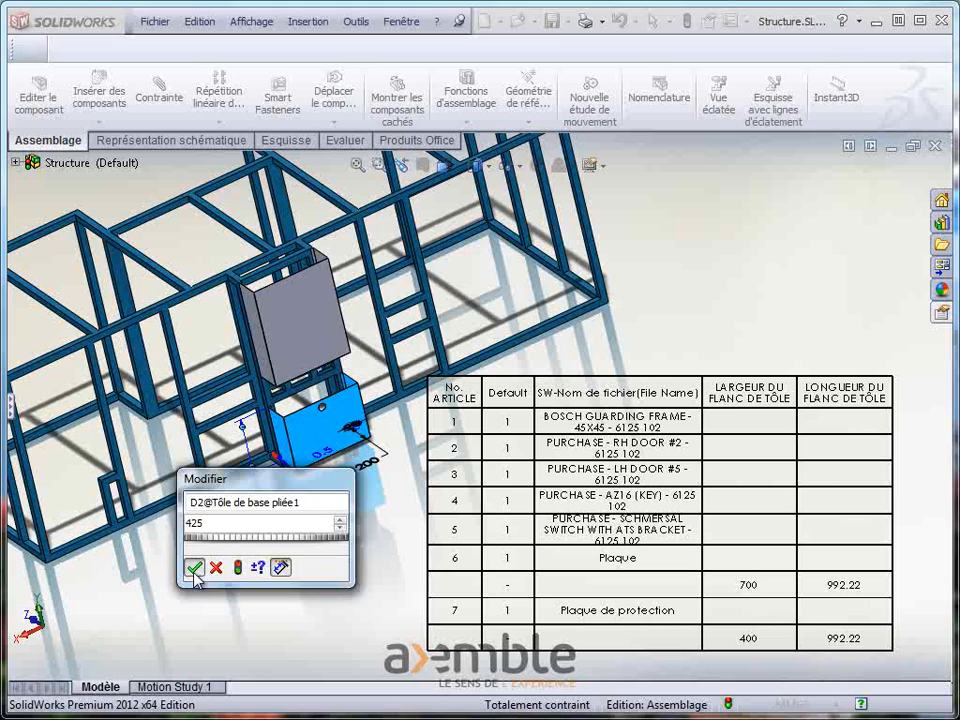
{"action": "left_click", "coordinate": [194, 567]}
{"action": "key", "text": "ctrl+q"}
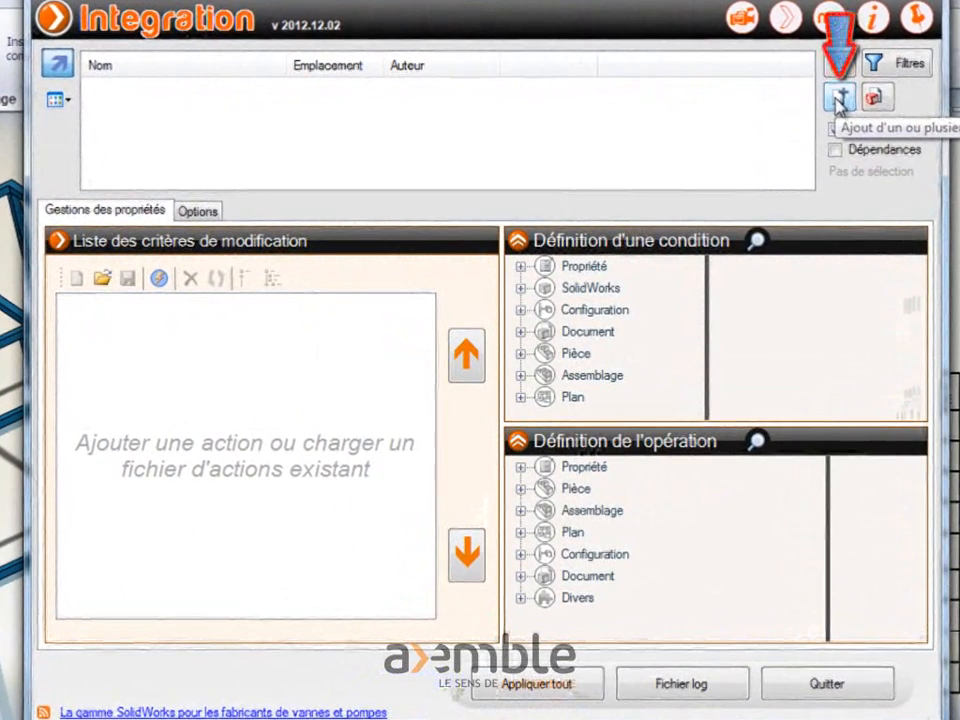
In the Integration tool, add Plaque de protection.SLDPRT and Plaque.SLDPRT to the list of documents to process.
{"action": "left_click", "coordinate": [838, 97]}
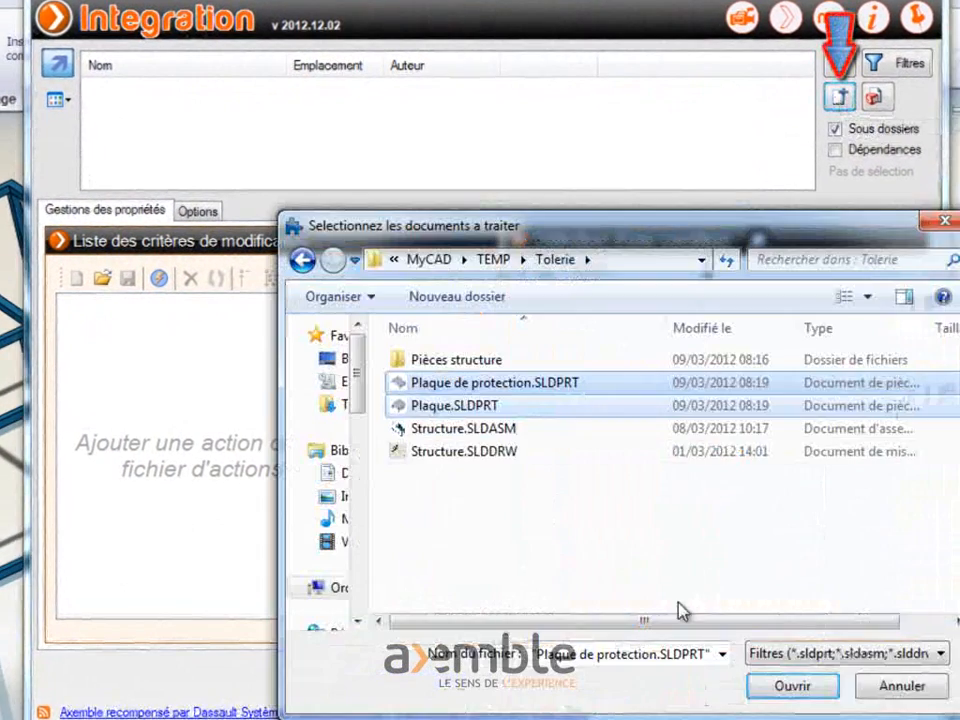
{"action": "left_click", "coordinate": [461, 403], "text": "ctrl"}
{"action": "left_click", "coordinate": [791, 686]}
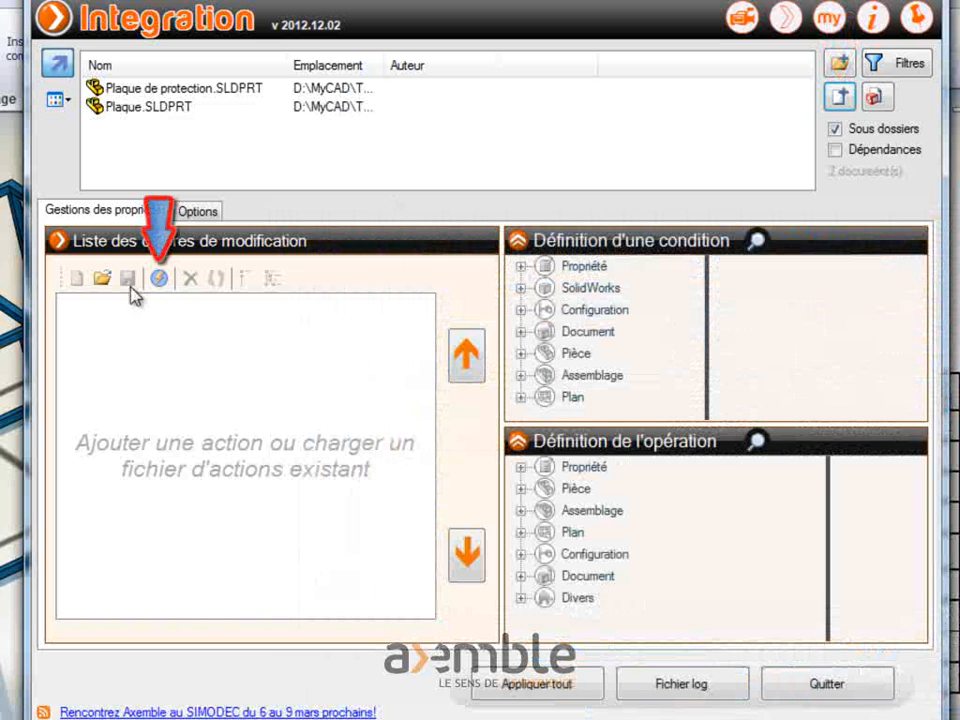
Create a modification action named Tôlerie and add the Systématique condition to its Et group.
{"action": "left_click", "coordinate": [159, 281]}
{"action": "type", "text": "T"}
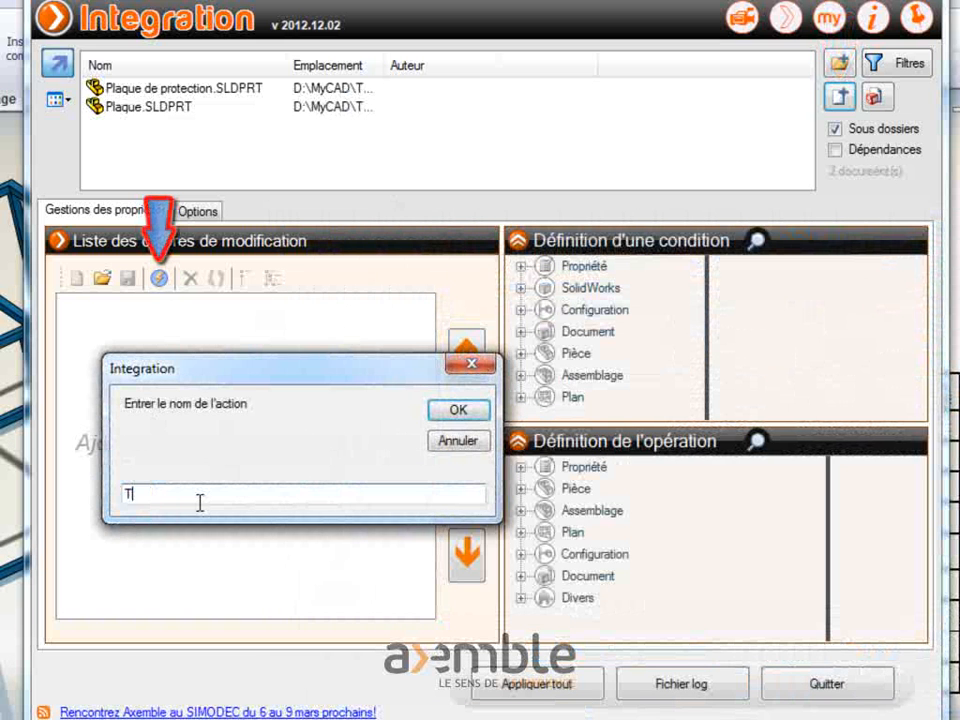
{"action": "type", "text": "ôle"}
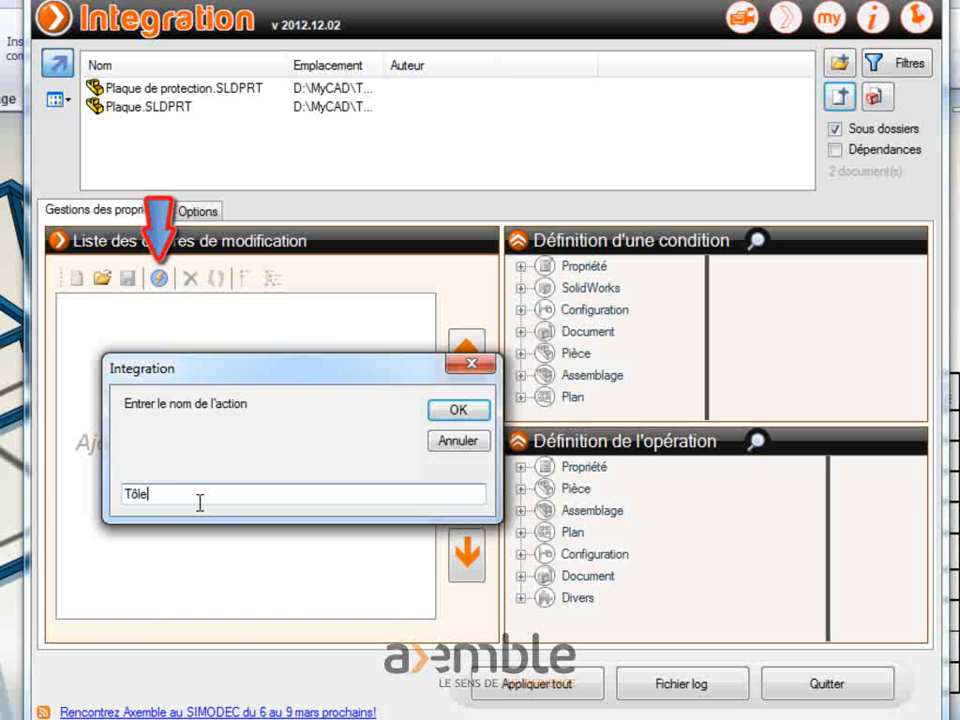
{"action": "type", "text": "rie"}
{"action": "left_click", "coordinate": [457, 413]}
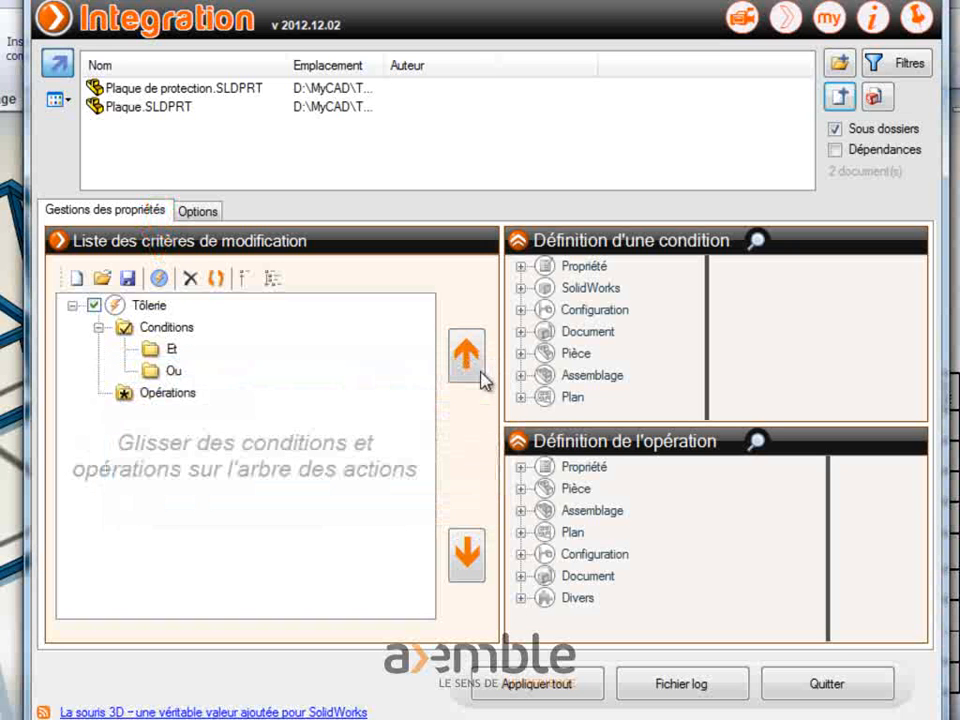
{"action": "left_click", "coordinate": [520, 289]}
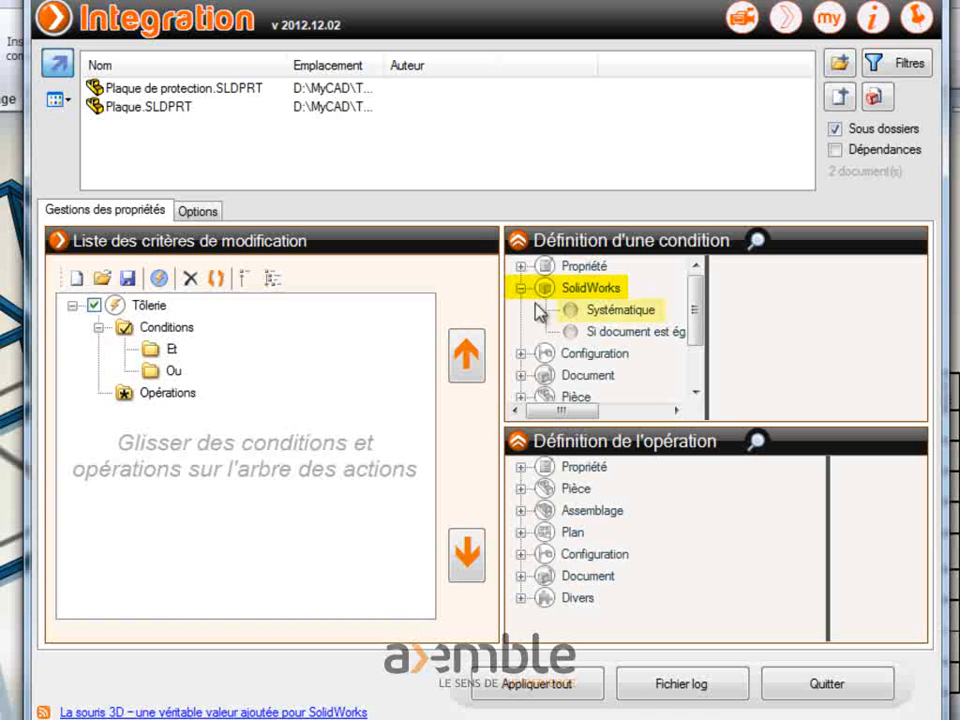
{"action": "left_click_drag", "start_coordinate": [622, 316], "coordinate": [168, 352]}
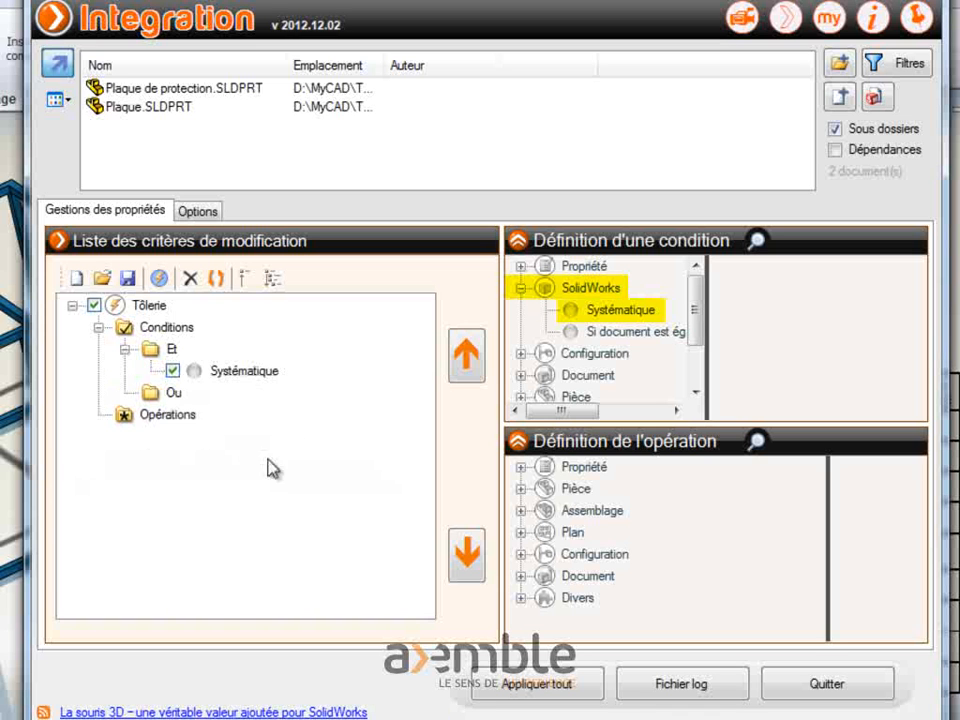
Add the part operation "Mise à jour des propriétés de tôlerie" to the action, apply it to all listed documents and close the Integration tool.
{"action": "left_click", "coordinate": [520, 489]}
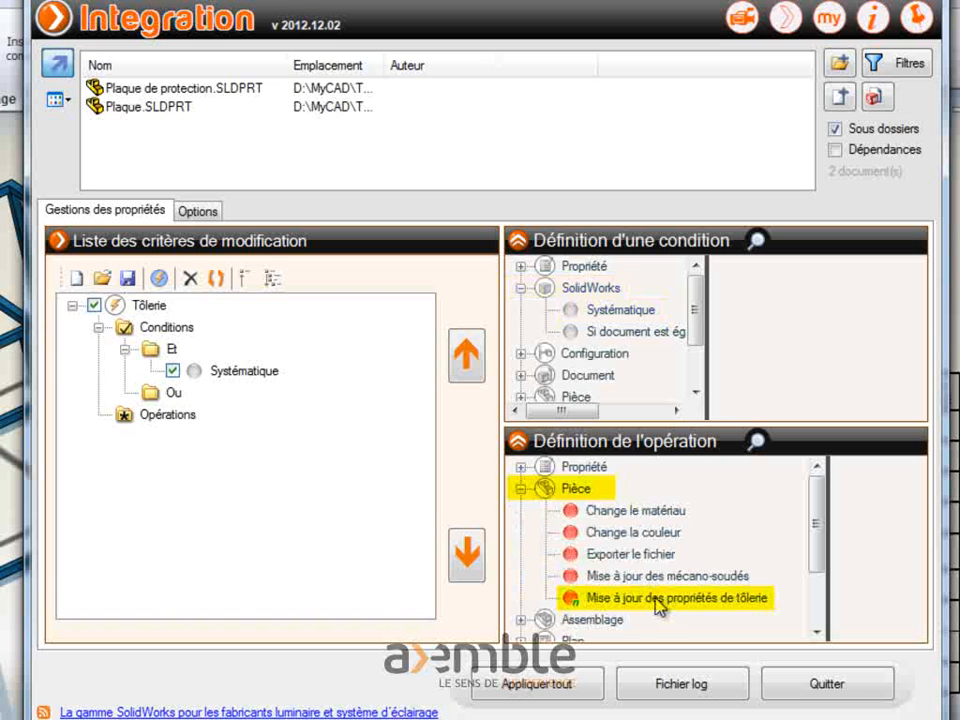
{"action": "left_click_drag", "start_coordinate": [658, 607], "coordinate": [176, 425]}
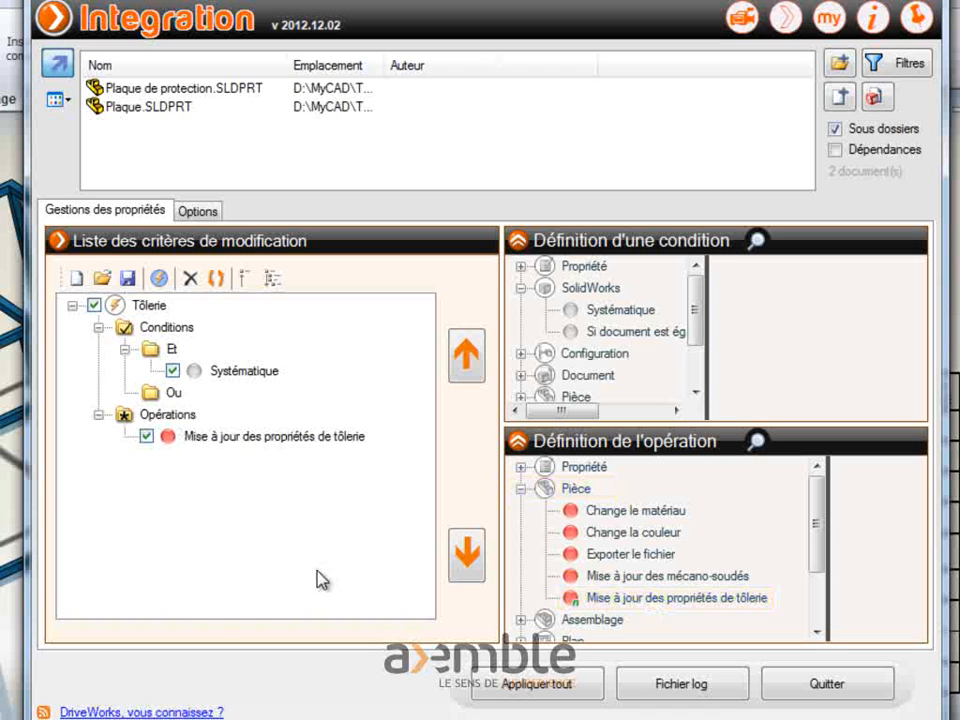
{"action": "left_click", "coordinate": [553, 685]}
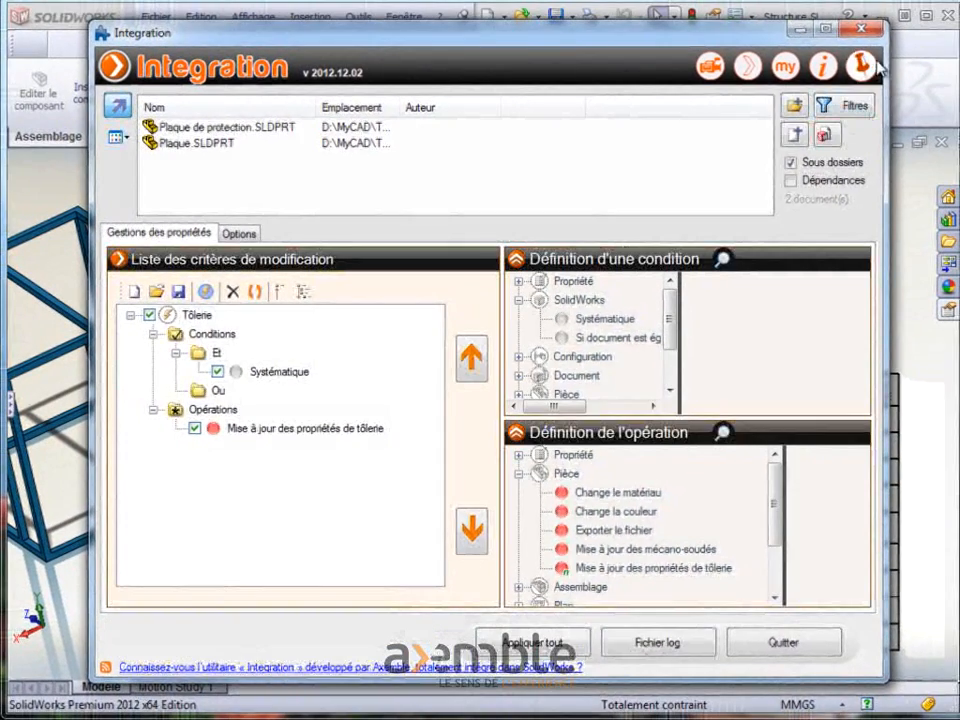
{"action": "left_click", "coordinate": [861, 28]}
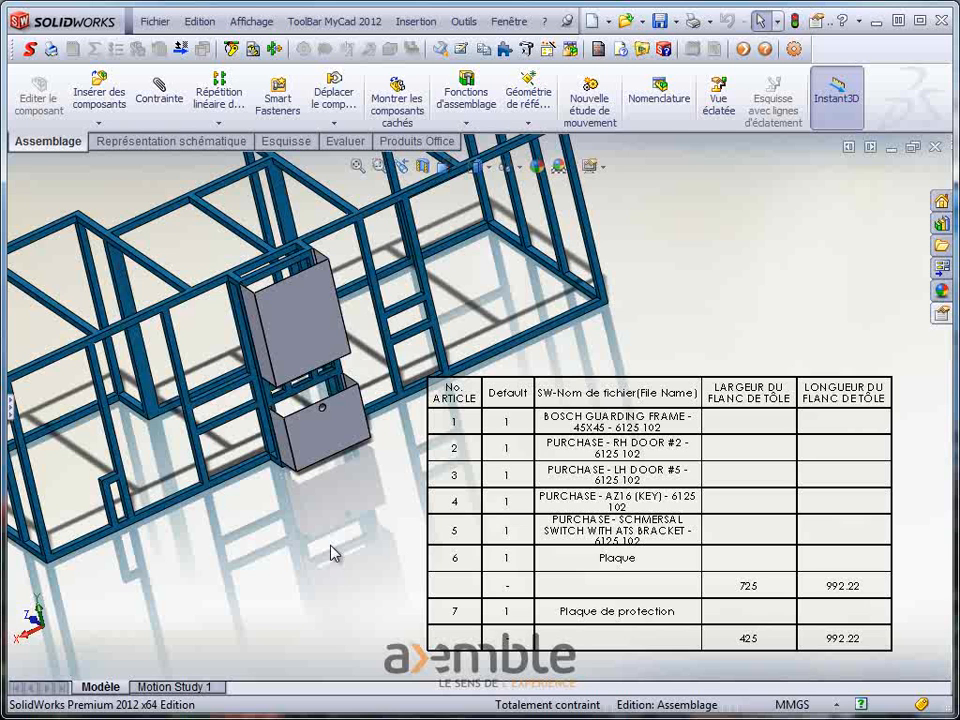
Set the base sheet width of the upper plate (Plaque) to 700 mm in the assembly.
{"action": "double_click", "coordinate": [295, 333]}
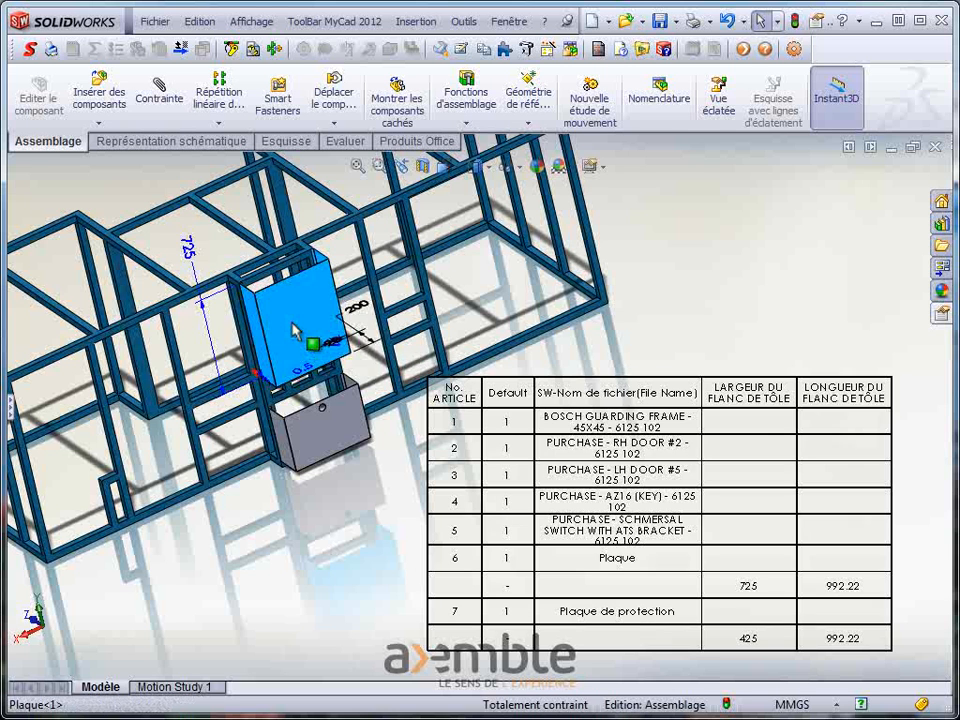
{"action": "double_click", "coordinate": [192, 247]}
{"action": "type", "text": "700"}
{"action": "key", "text": "Return"}
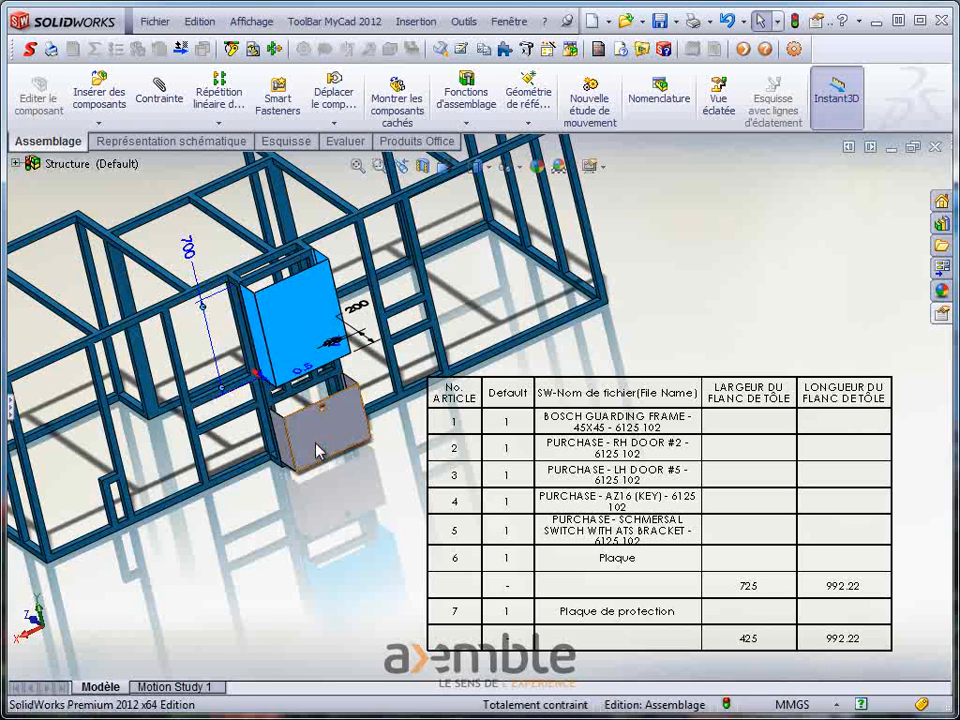
Set the base sheet width of the lower plate (Plaque de protection) to 400 mm.
{"action": "left_click", "coordinate": [317, 450]}
{"action": "double_click", "coordinate": [265, 513]}
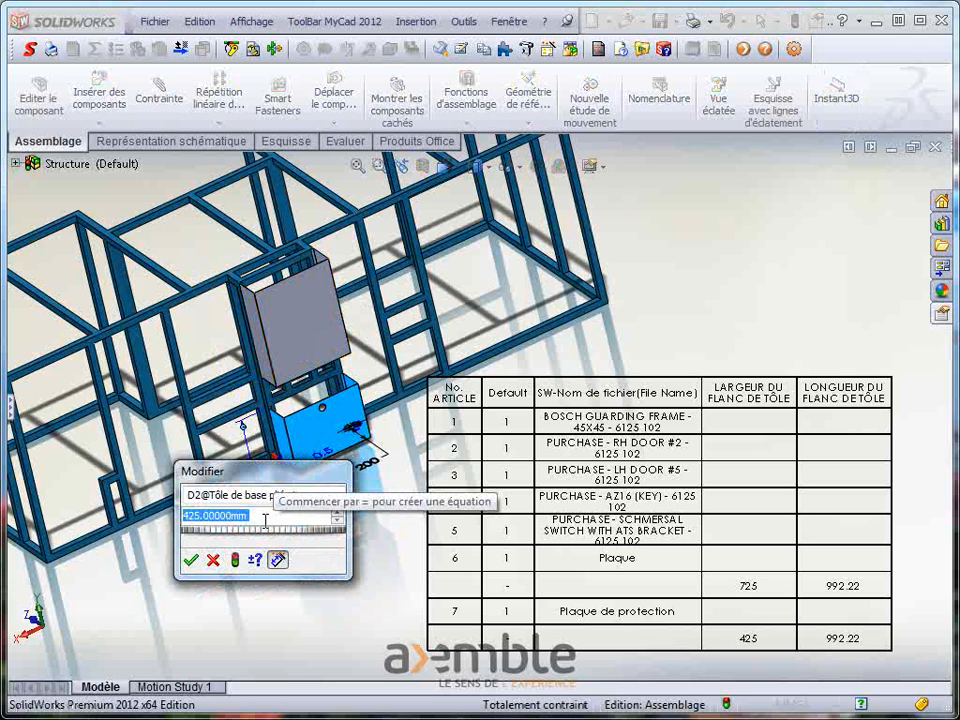
{"action": "type", "text": "400"}
{"action": "key", "text": "Return"}
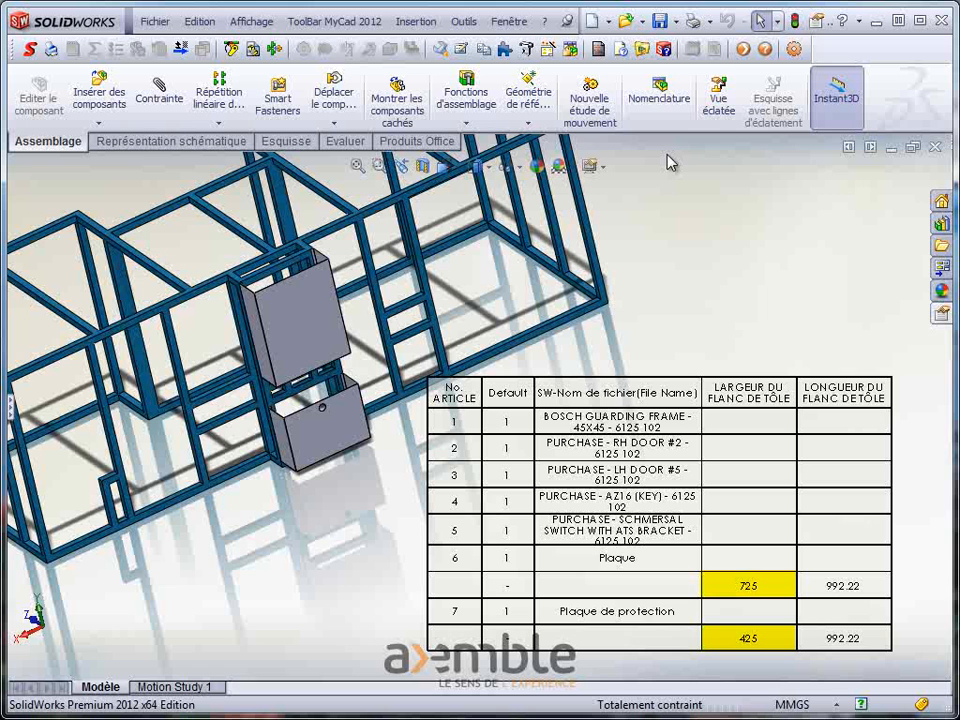
In SmartBom, enable updating of cut-list item property values for sheet-metal parts in the project options of the Tolerie bill of materials.
{"action": "left_click", "coordinate": [573, 51]}
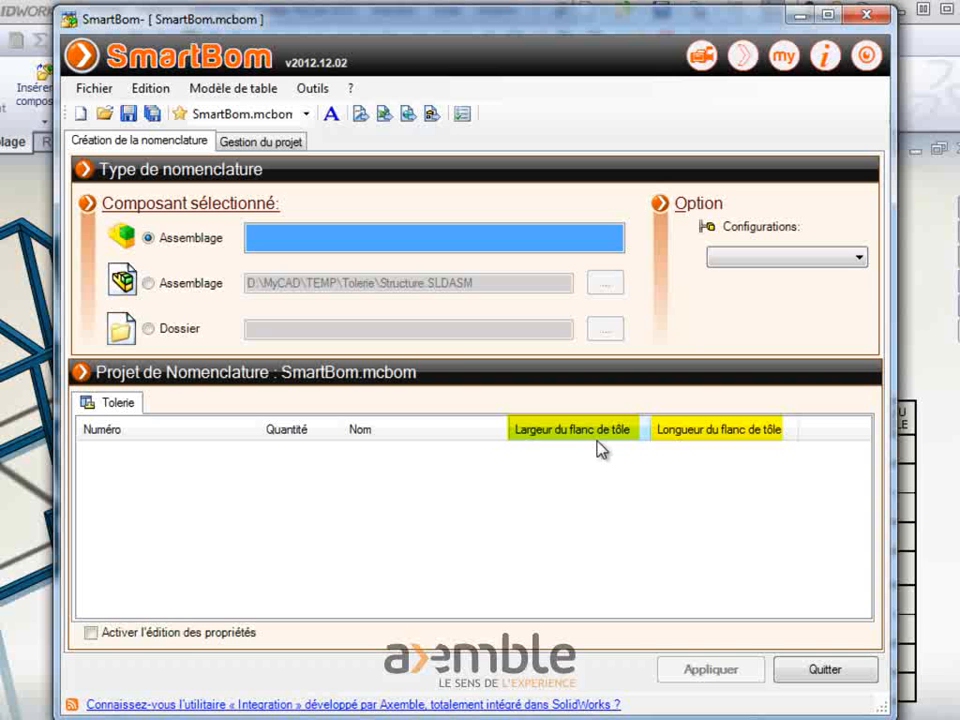
{"action": "left_click", "coordinate": [272, 146]}
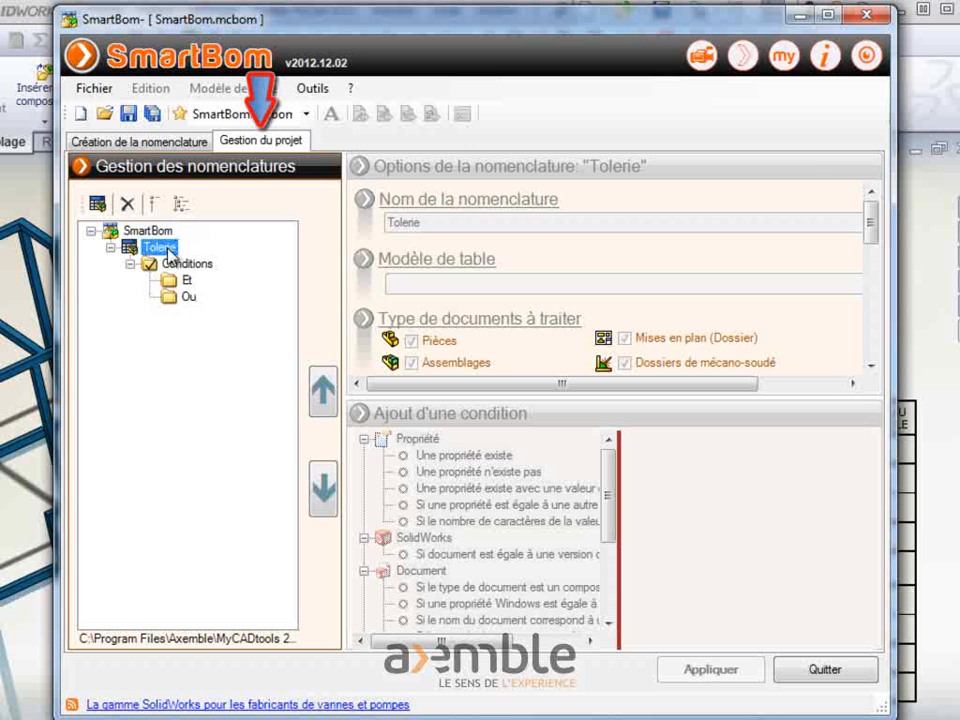
{"action": "left_click", "coordinate": [163, 248]}
{"action": "left_click_drag", "start_coordinate": [868, 474], "coordinate": [868, 614]}
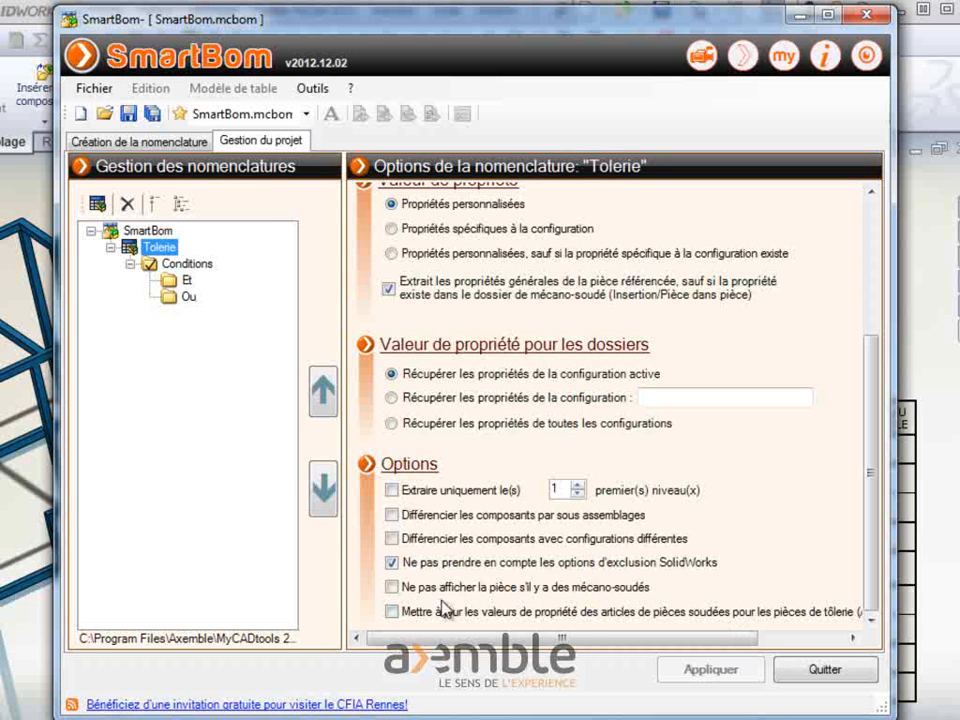
{"action": "left_click", "coordinate": [396, 615]}
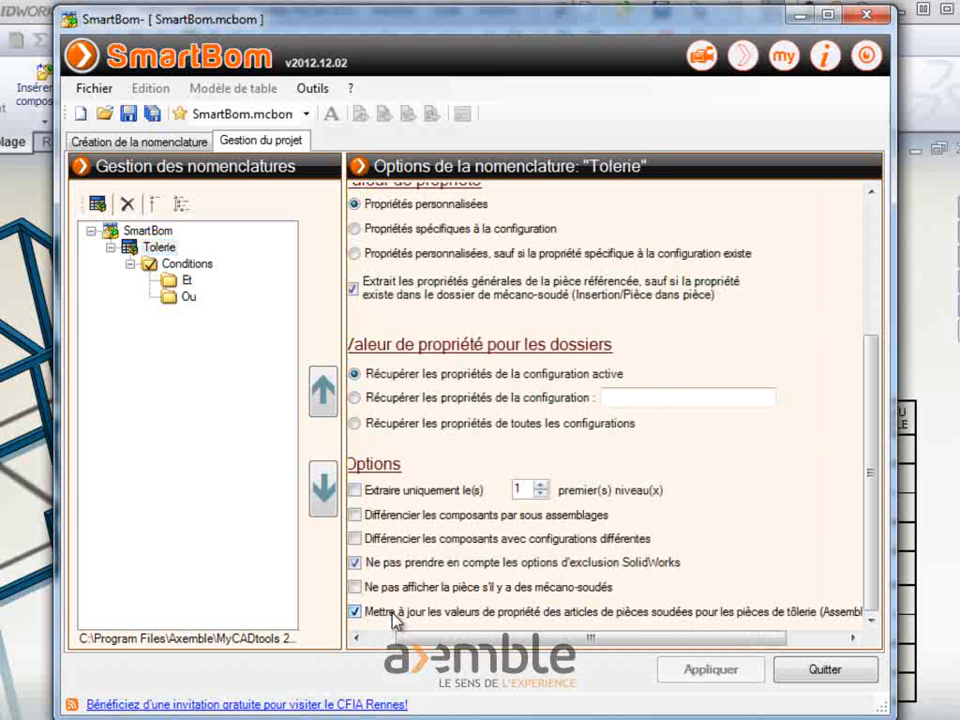
Generate the Tolerie bill of materials from the Structure.SLDASM assembly in its Default configuration.
{"action": "left_click", "coordinate": [170, 146]}
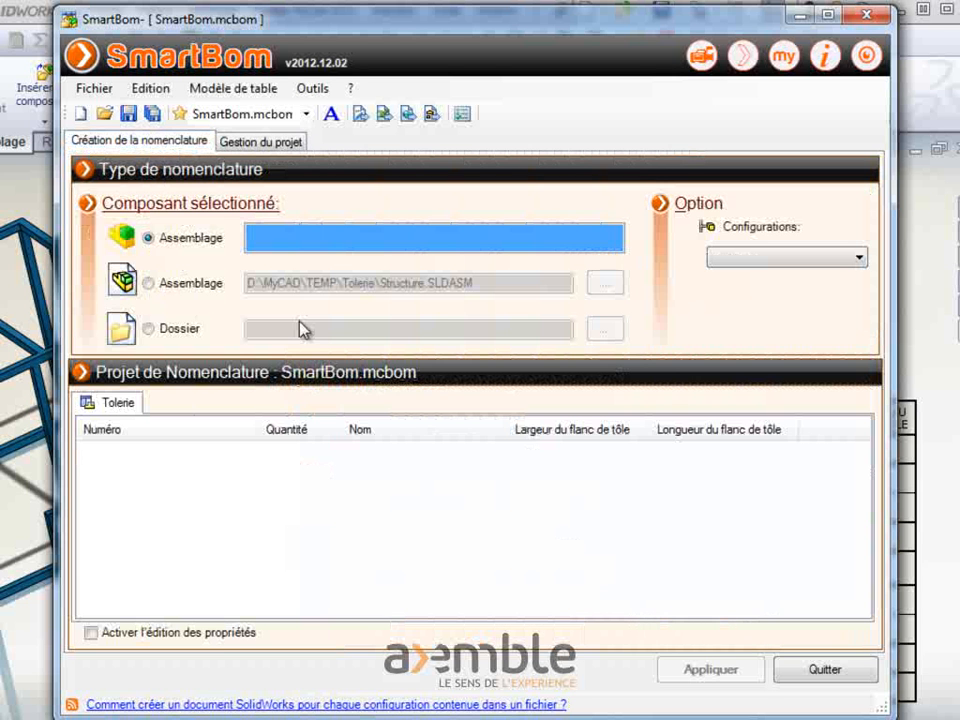
{"action": "left_click", "coordinate": [18, 217]}
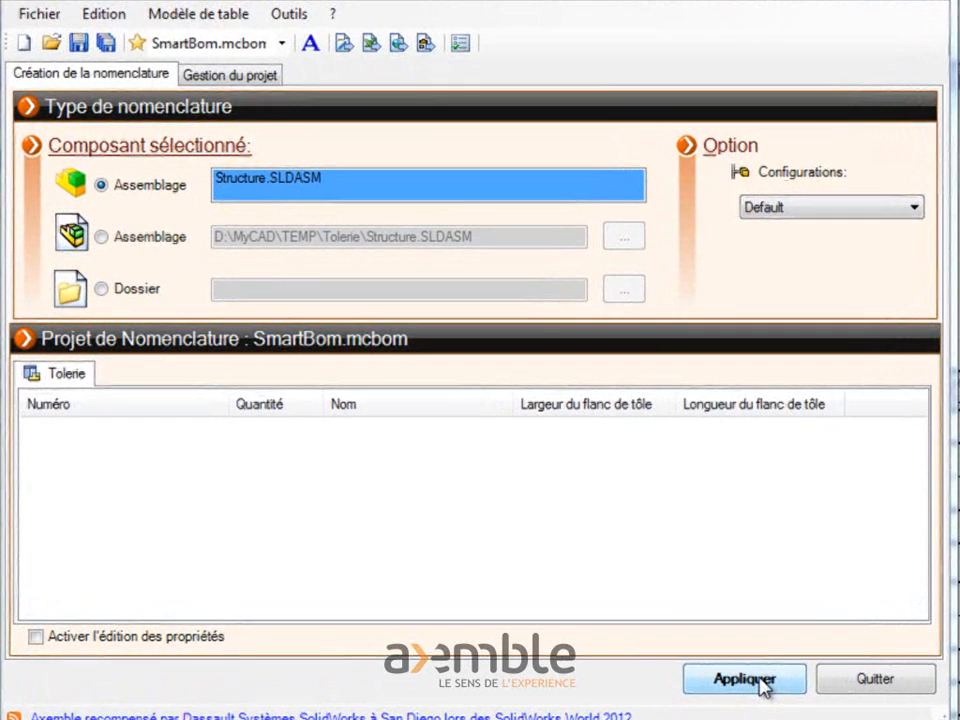
{"action": "left_click", "coordinate": [760, 680]}
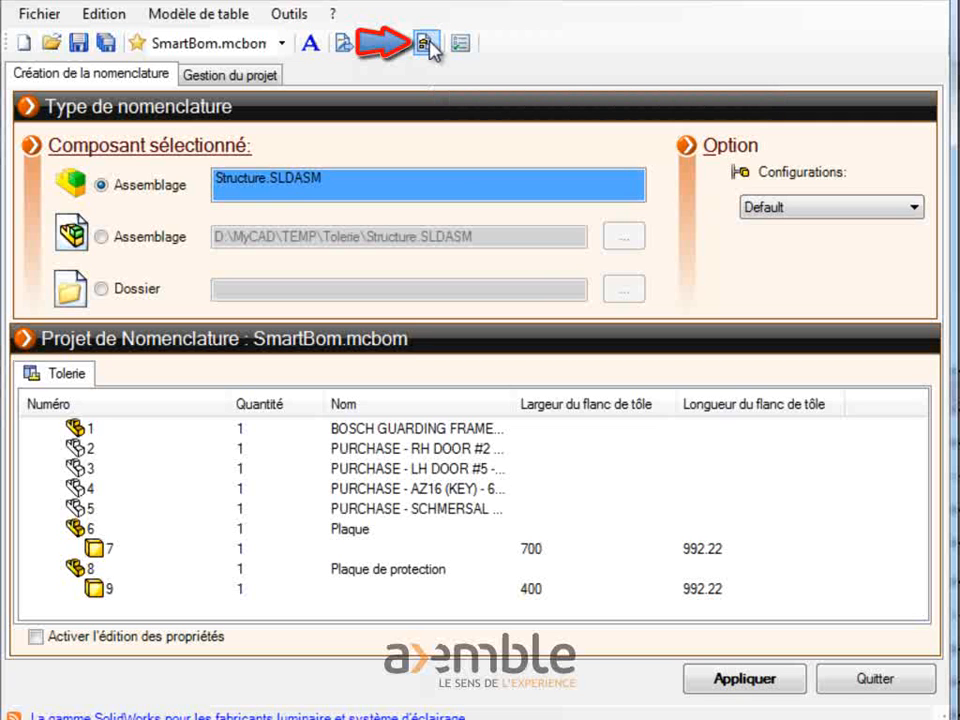
Insert the generated bill of materials into the Structure drawing, quit SmartBom and check the blank sizes in the table.
{"action": "left_click", "coordinate": [873, 682]}
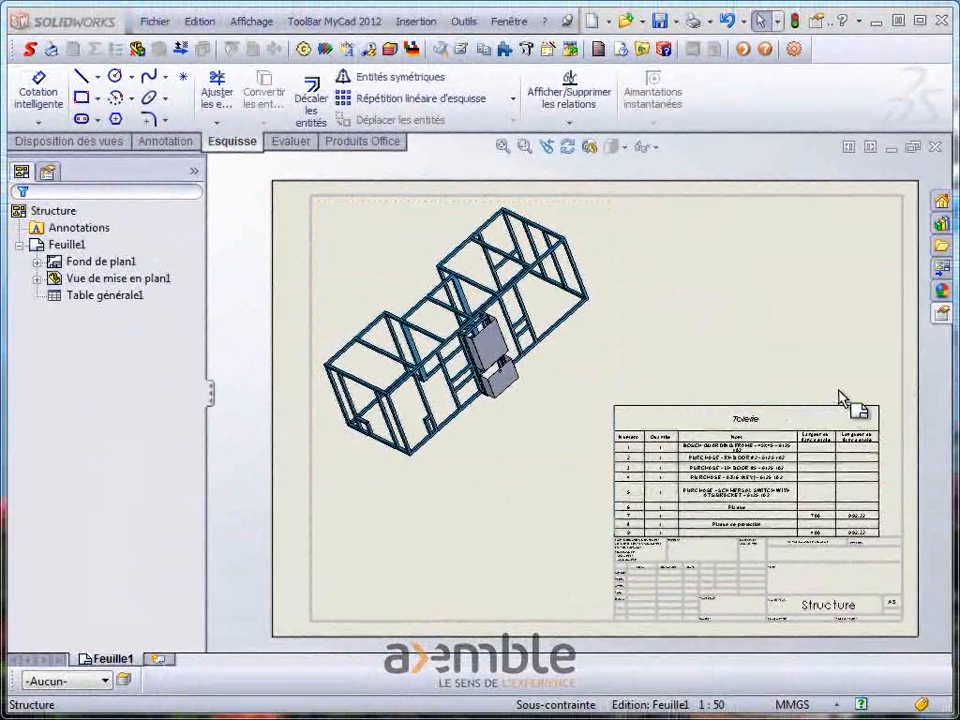
{"action": "scroll", "coordinate": [800, 455], "scroll_direction": "up", "scroll_amount": 3}
{"action": "scroll", "coordinate": [600, 440], "scroll_direction": "up", "scroll_amount": 1}
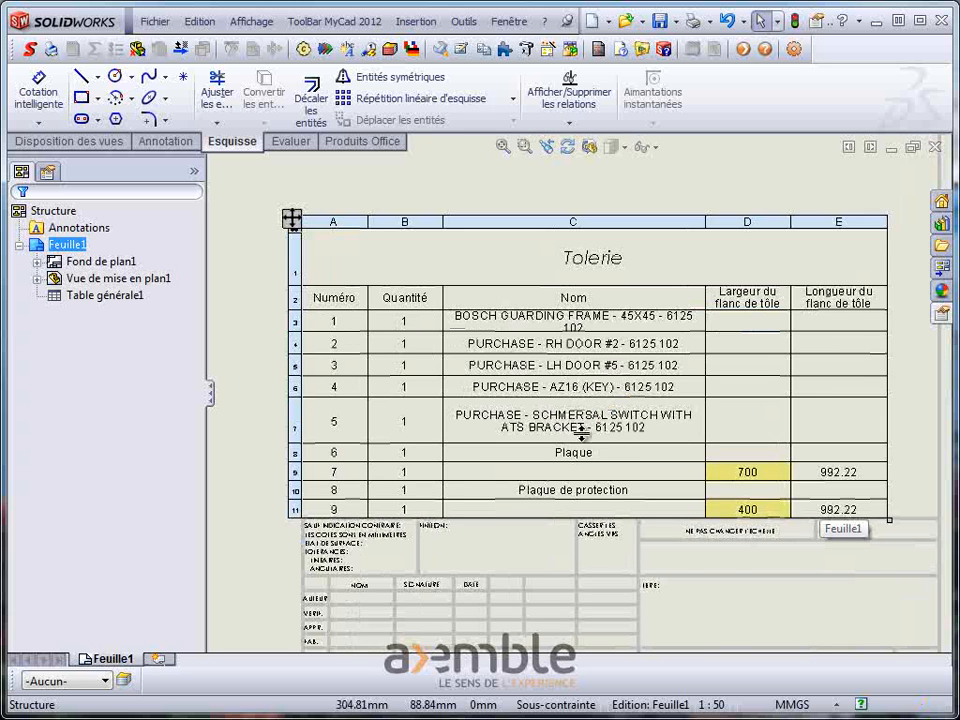